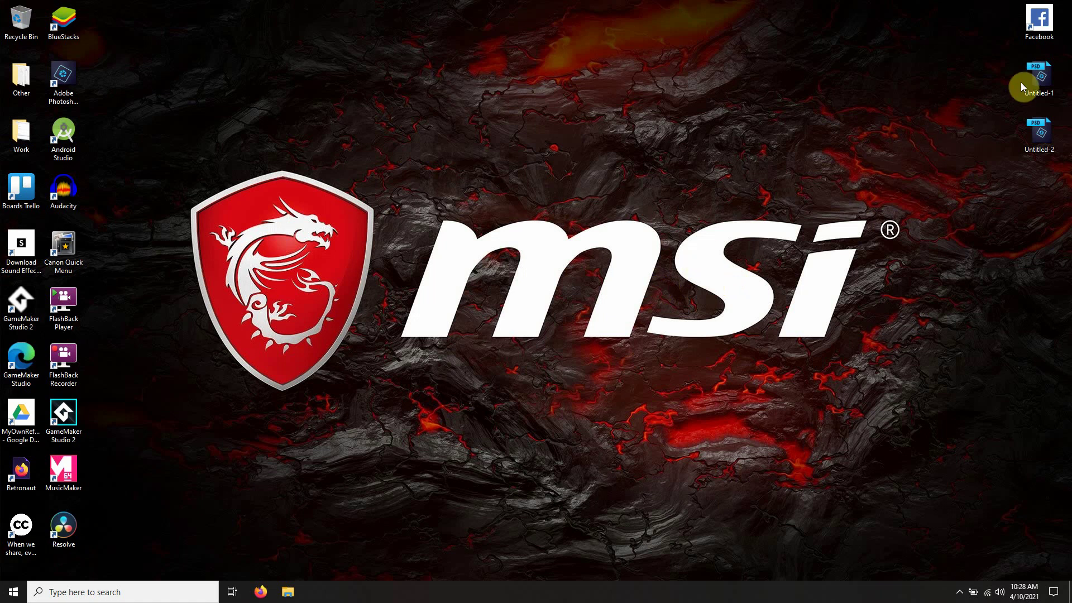
View the Magnetic Heat Force picture through the Facebook shortcut, close the browser, and open the Untitled-1 file in Photoshop Elements.
double_click(1026, 24)
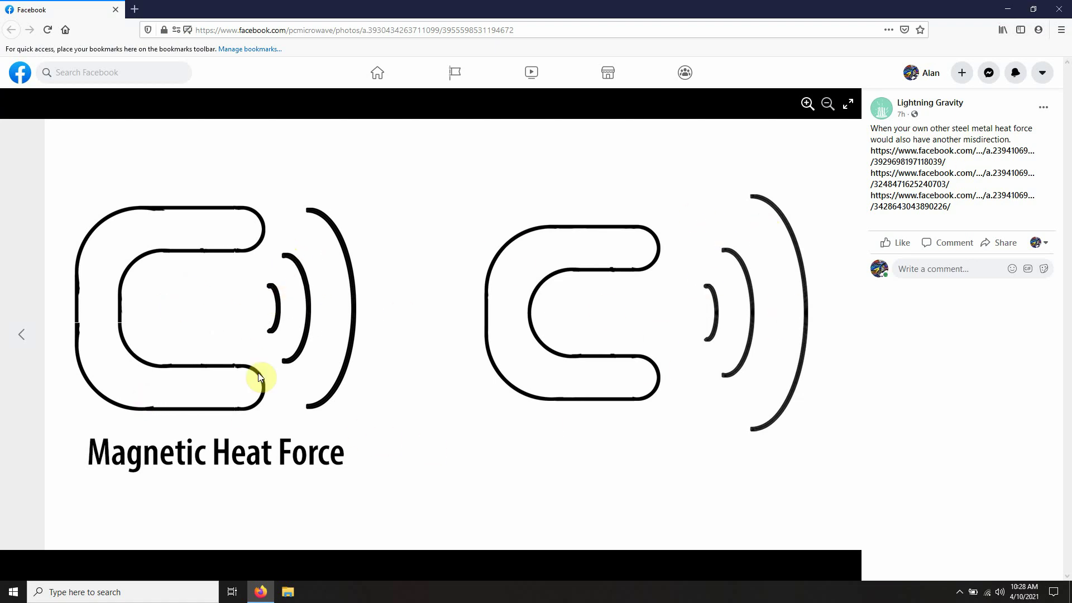
click(1063, 6)
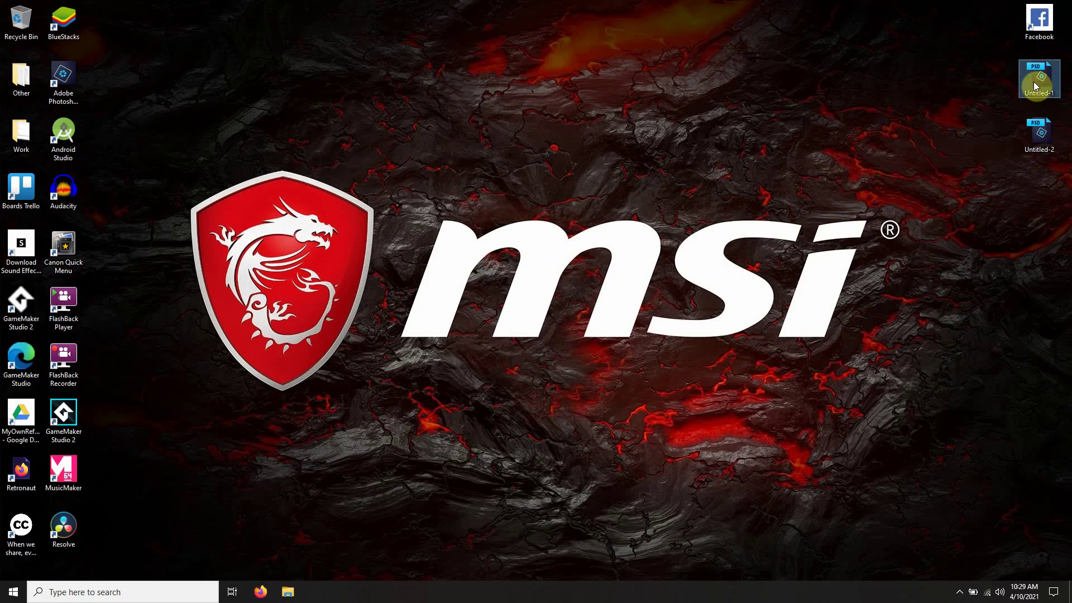
double_click(1036, 85)
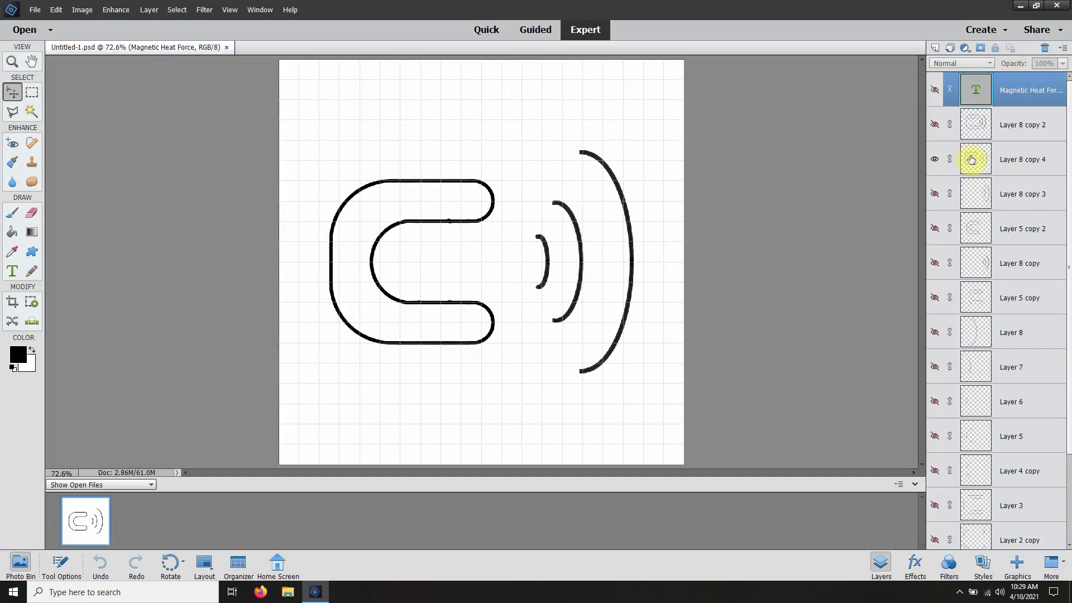
Hide Layer 8 copy 4 and make Layer 8 copy 3 and Layer 8 copy visible.
click(1027, 160)
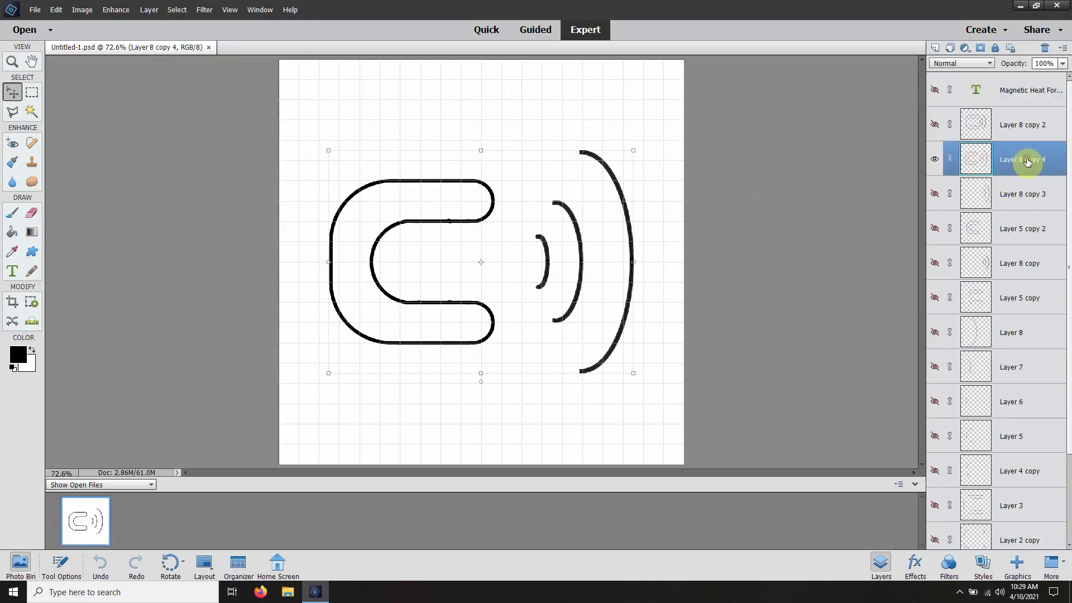
click(933, 161)
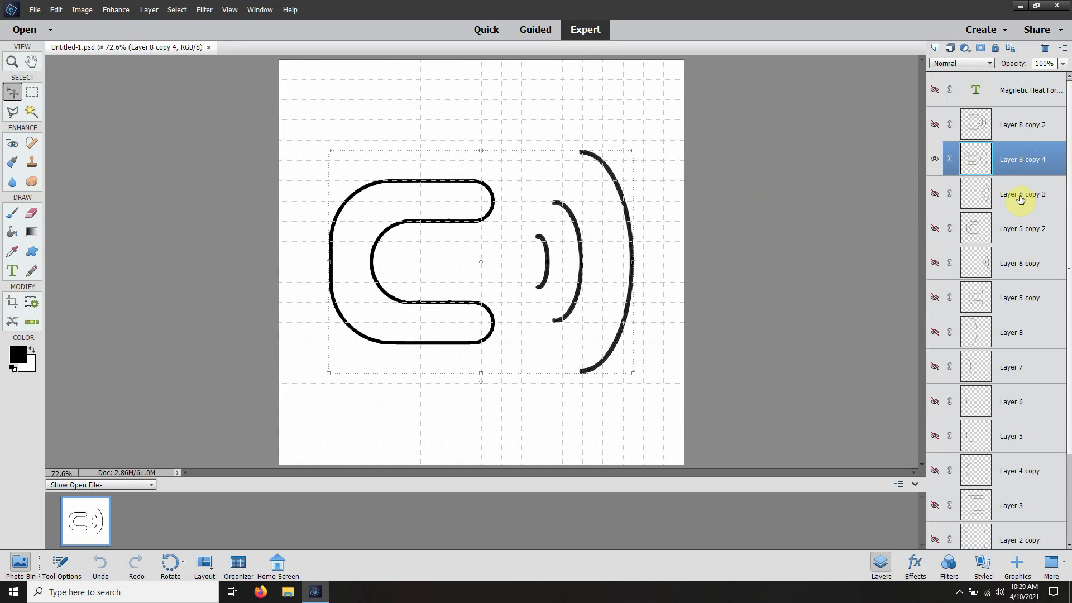
click(934, 159)
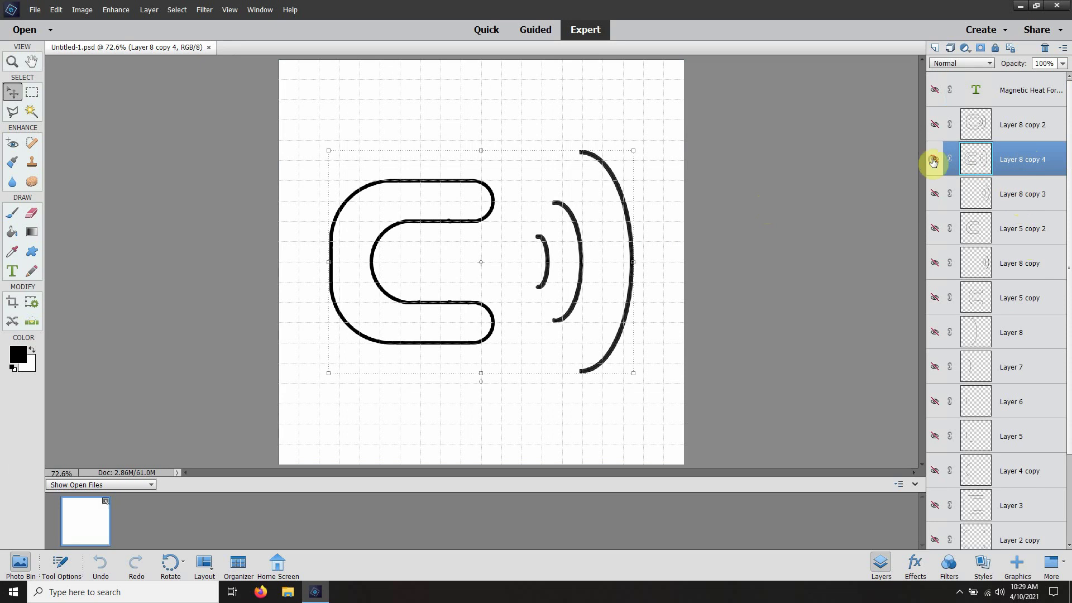
click(1026, 197)
click(934, 194)
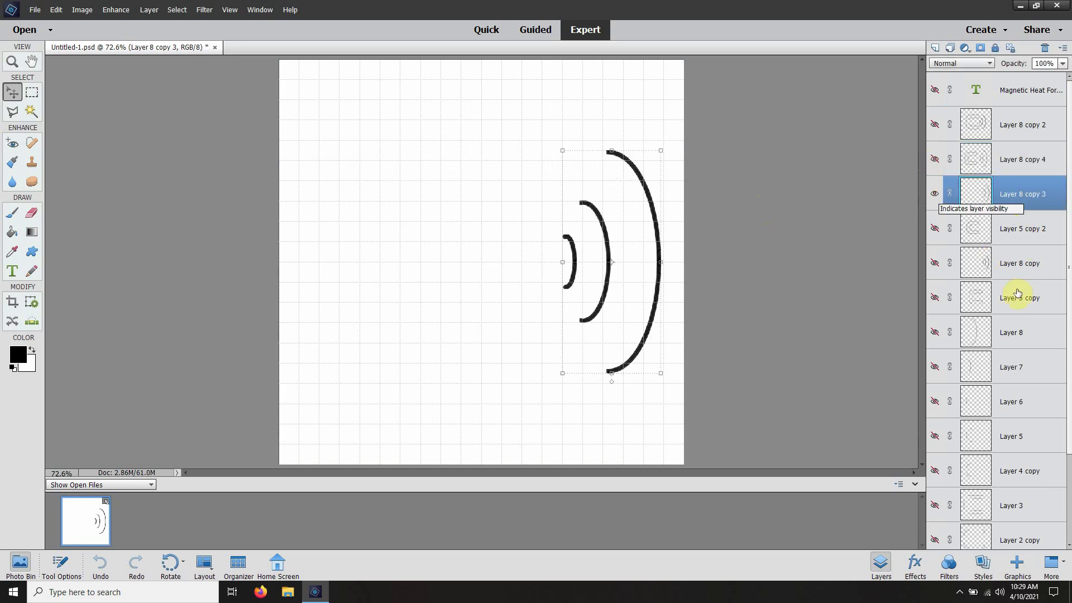
click(941, 268)
click(935, 266)
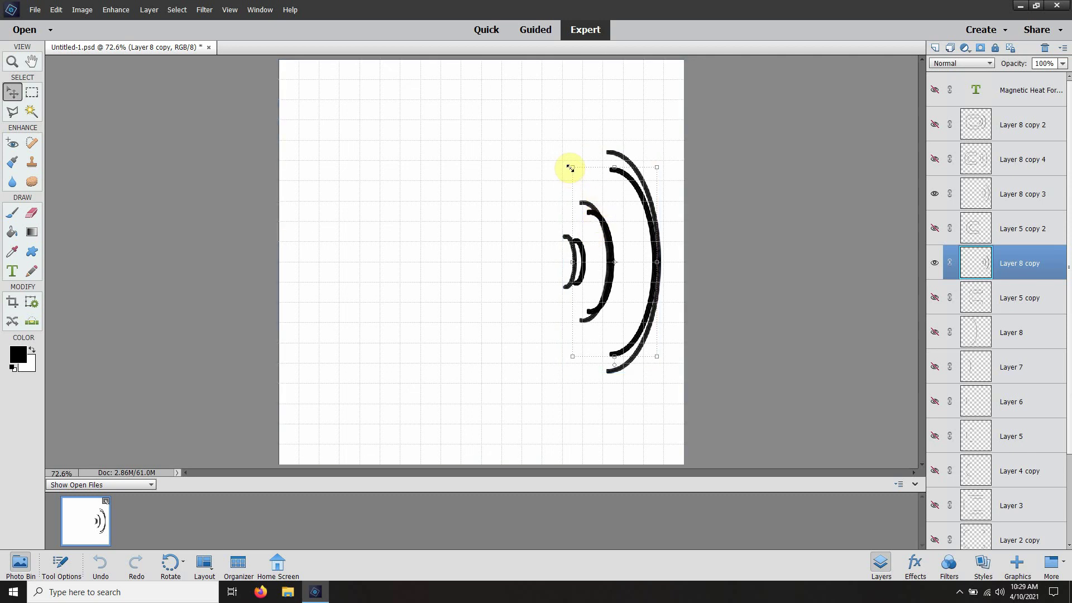
click(616, 160)
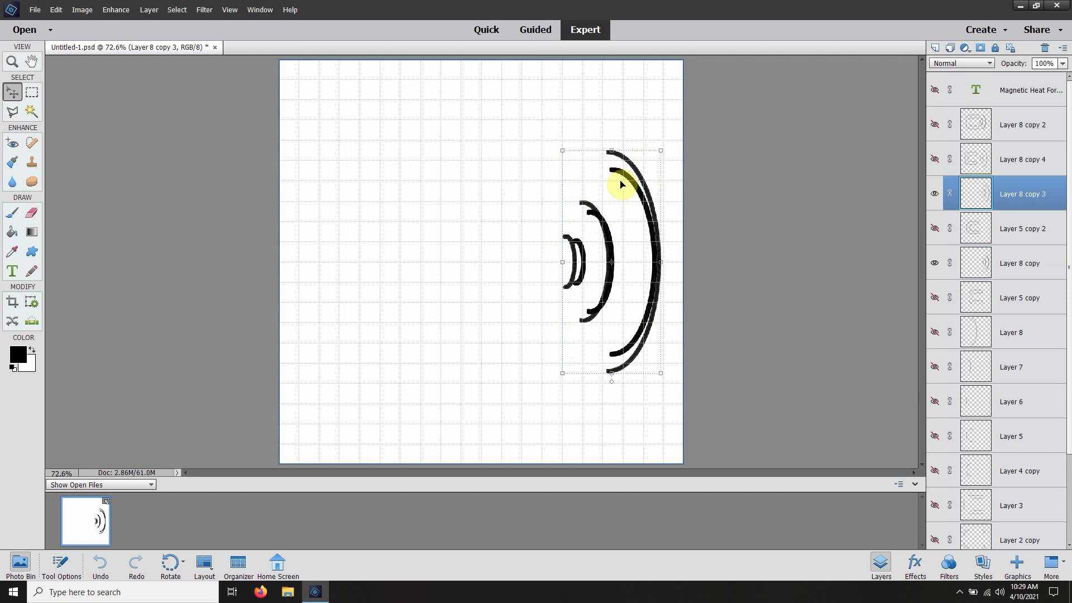
click(625, 179)
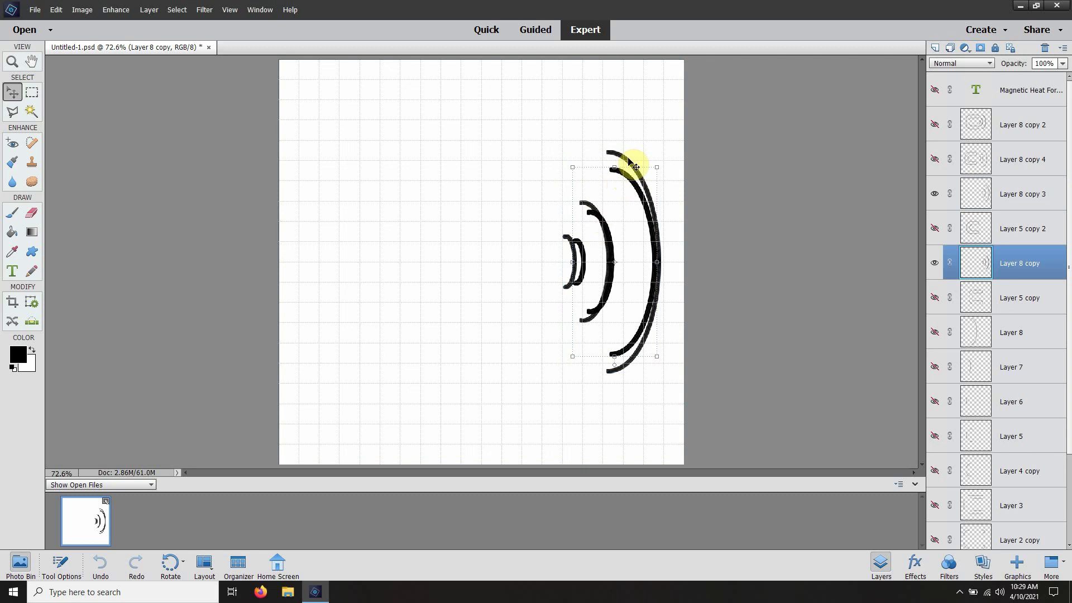
click(621, 159)
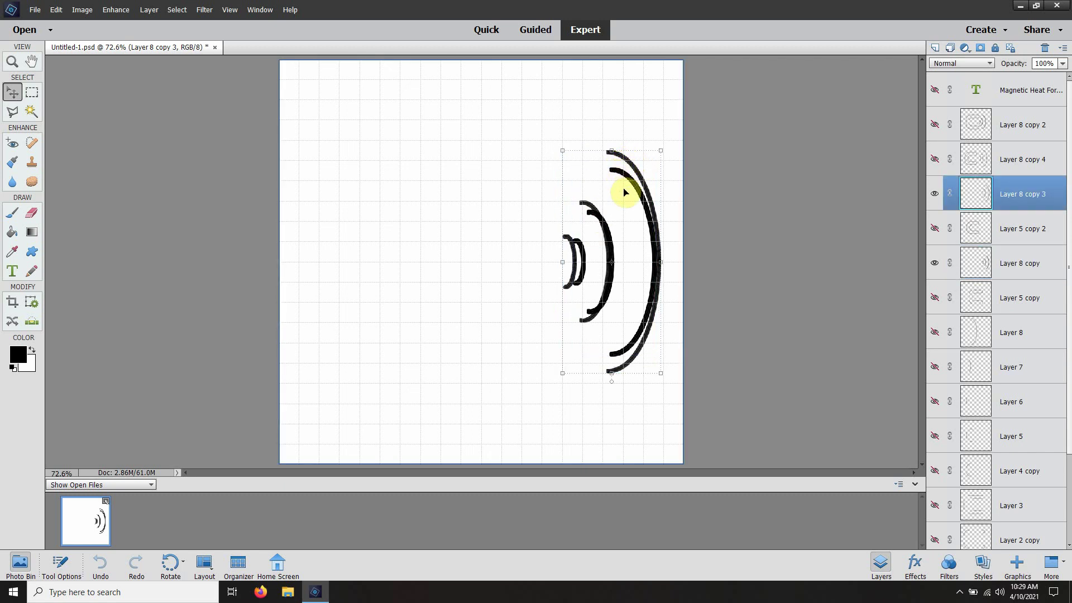
Enlarge the arcs on Layer 8 copy proportionally to about 152% and move them to the left half of the canvas, vertically centred.
click(595, 218)
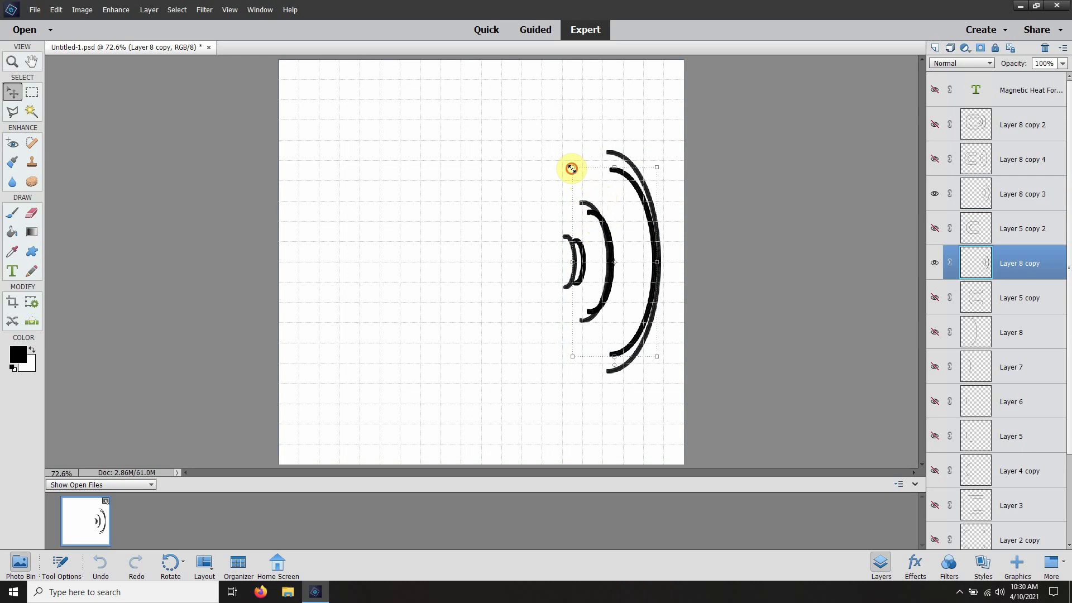
drag(571, 168, 429, 113)
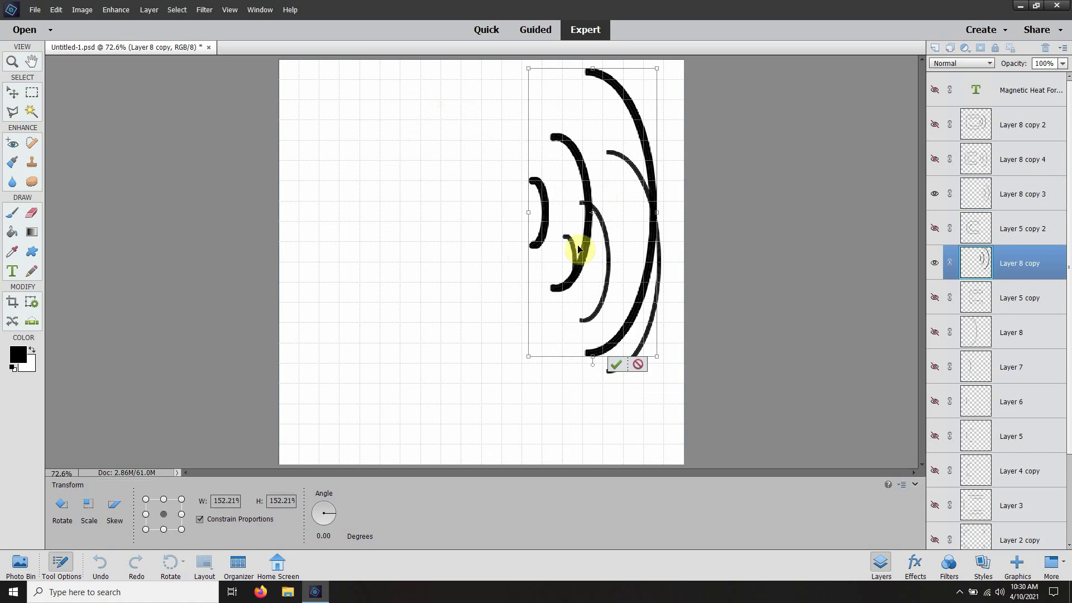
drag(576, 169, 370, 199)
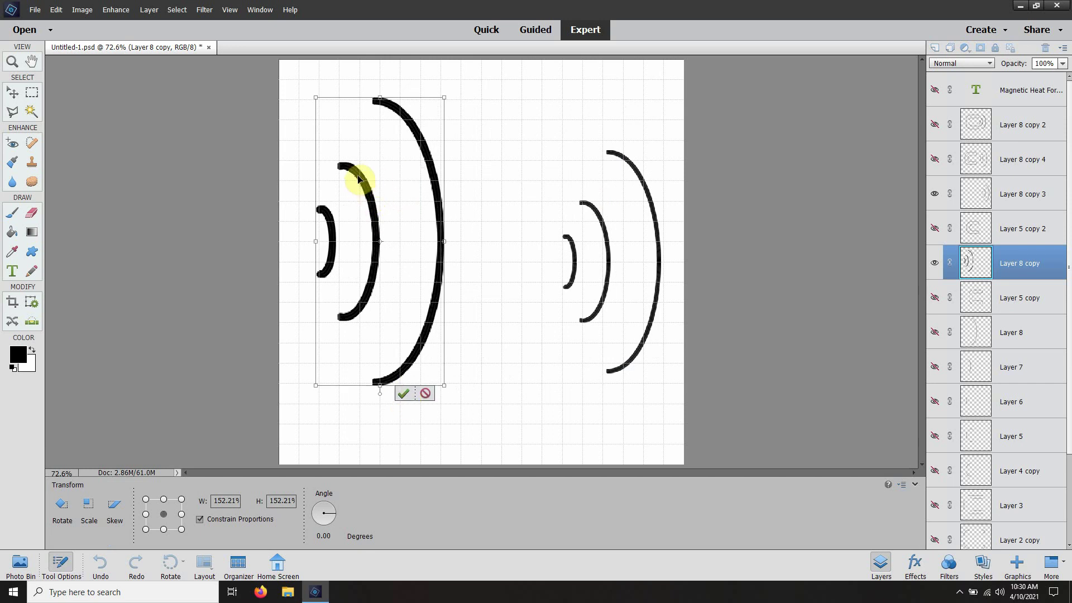
drag(359, 174, 371, 195)
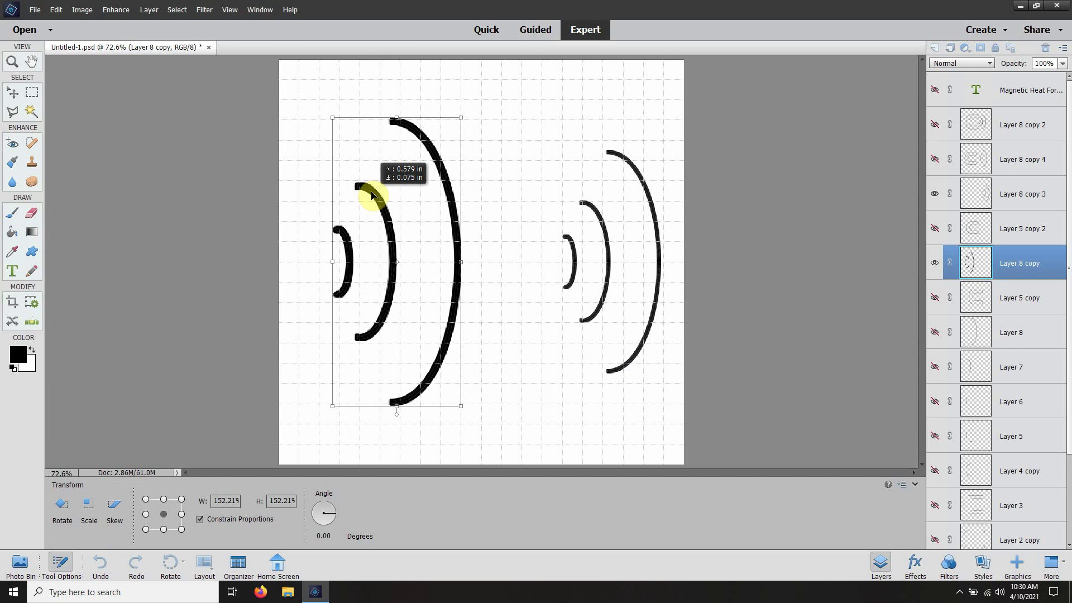
drag(371, 196, 372, 196)
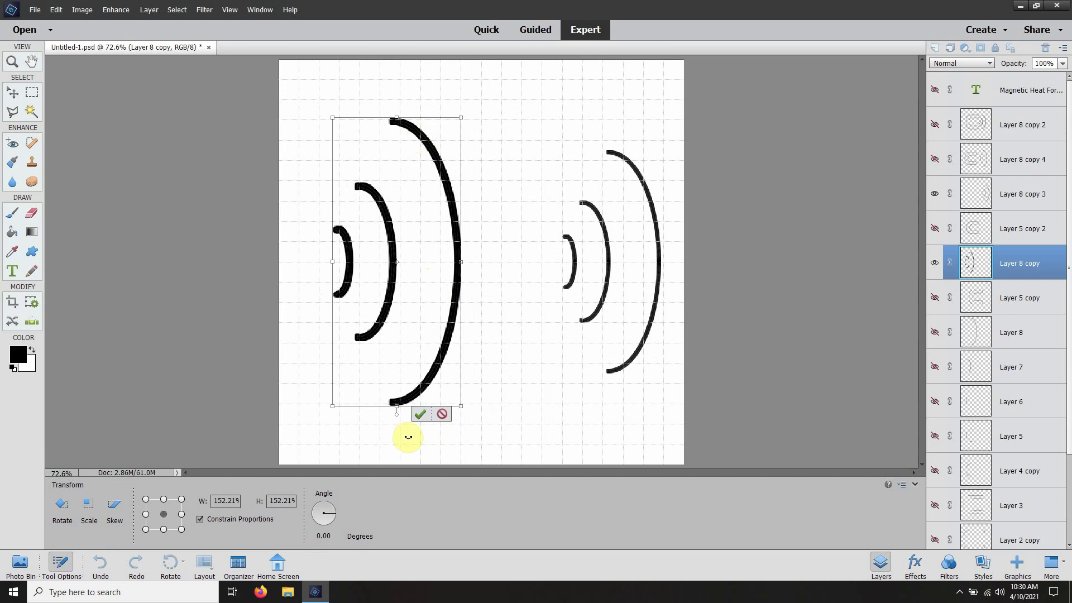
click(419, 414)
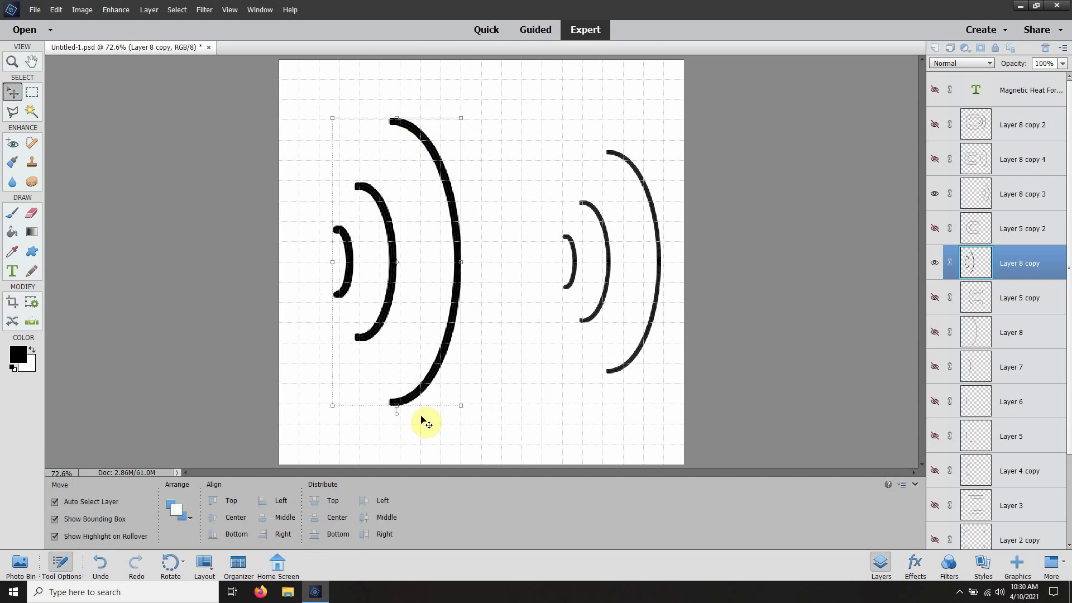
click(801, 269)
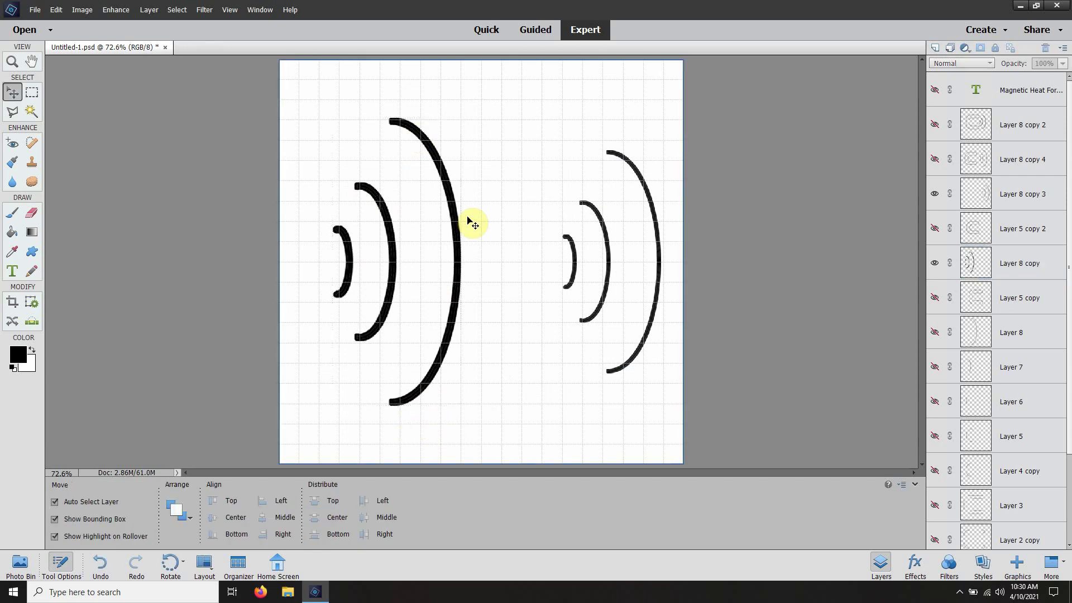
click(1052, 263)
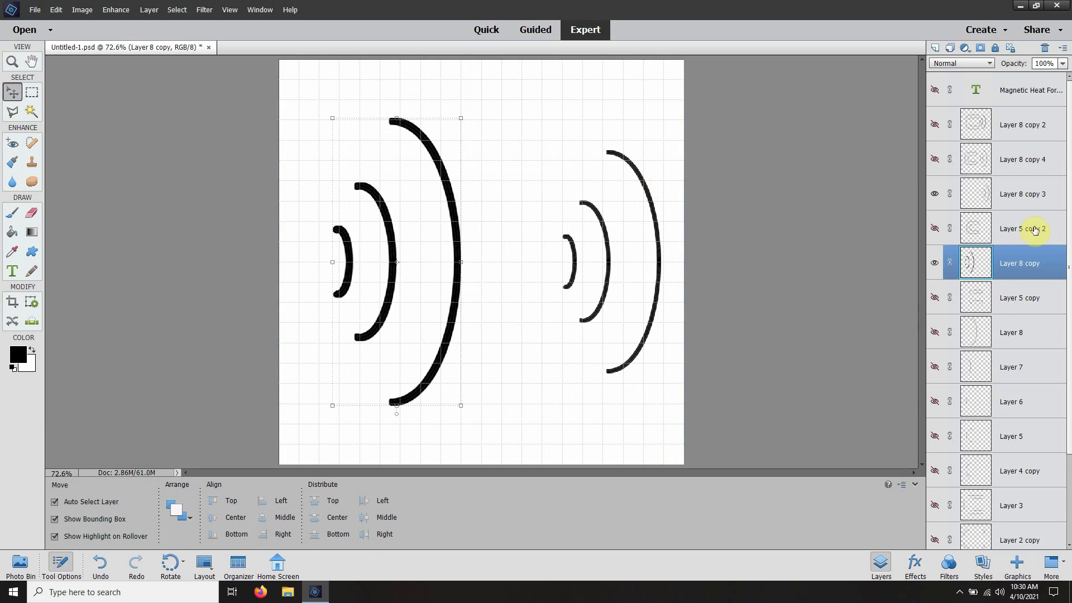
click(657, 221)
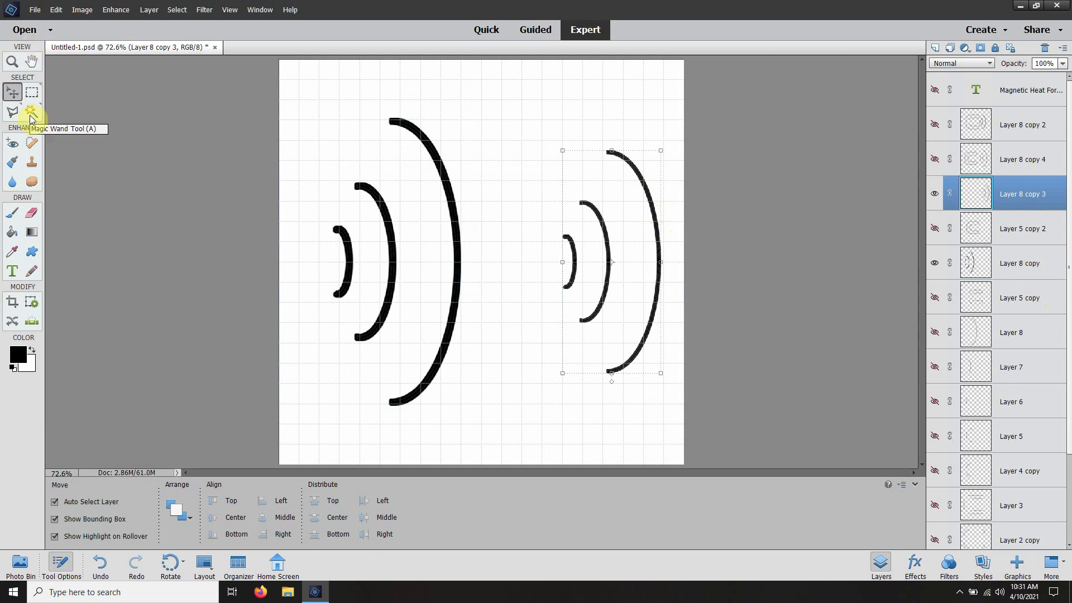
Load the shape of the enlarged arcs on Layer 8 copy as a selection.
click(1026, 269)
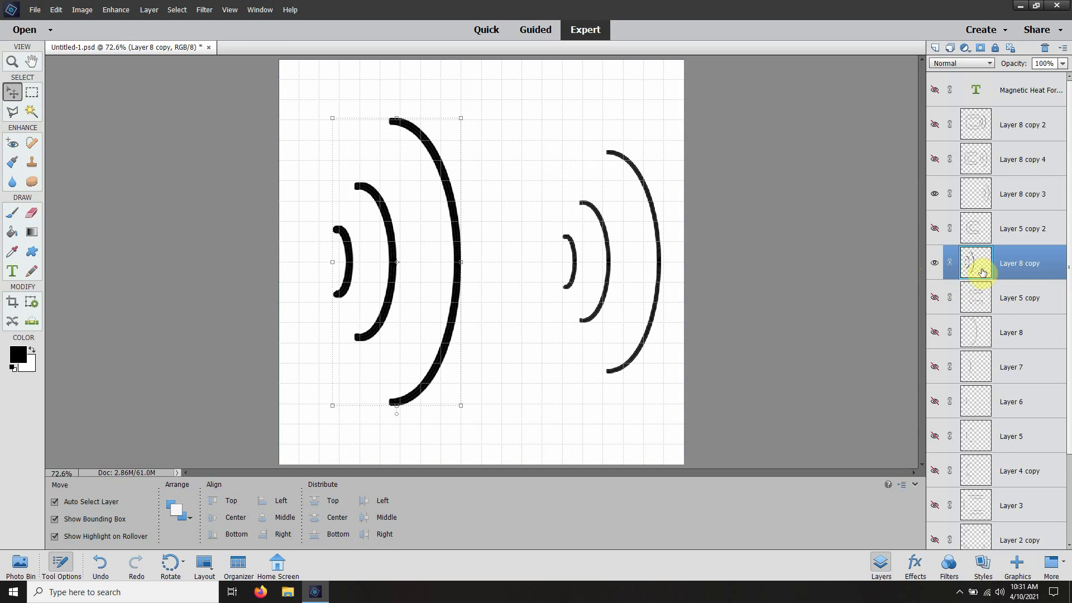
key(ctrl)
ctrl+click(982, 273)
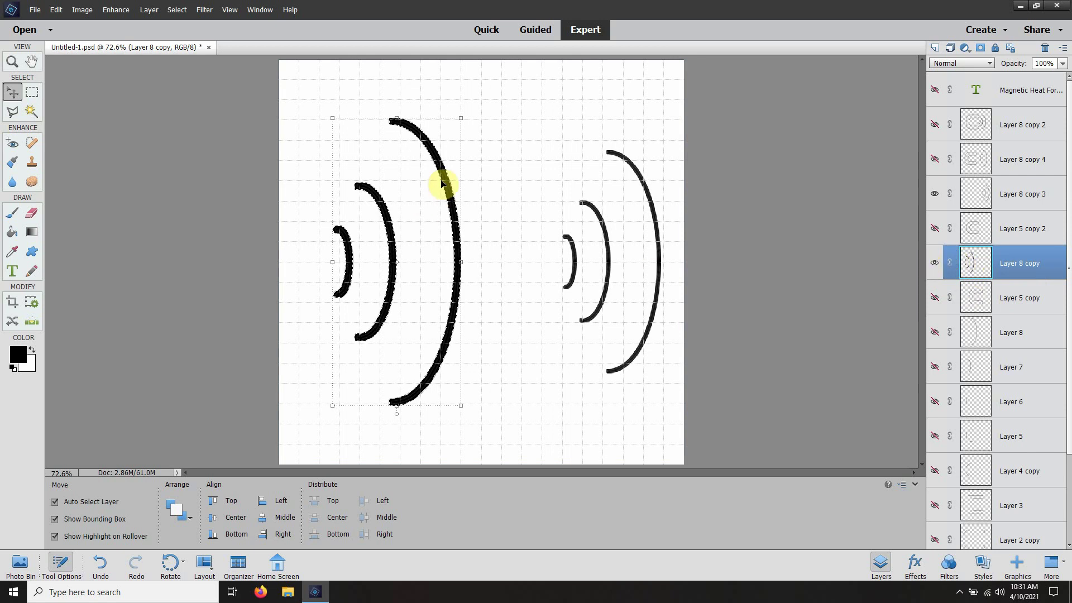
Try contracting the arc selection by 3 pixels, and undo the contraction.
click(180, 12)
mouse_move(206, 118)
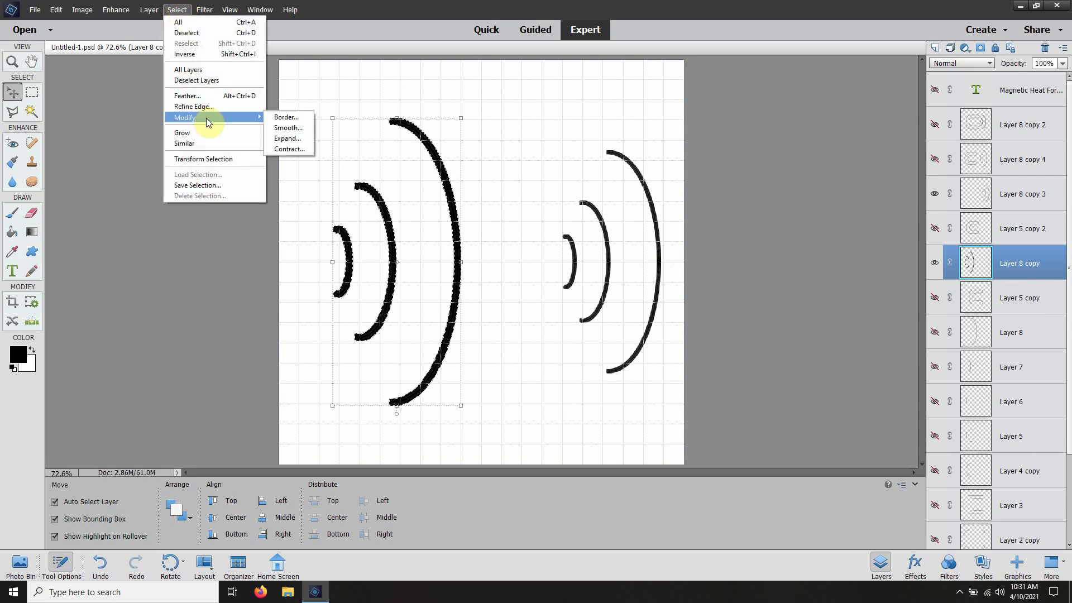
click(284, 148)
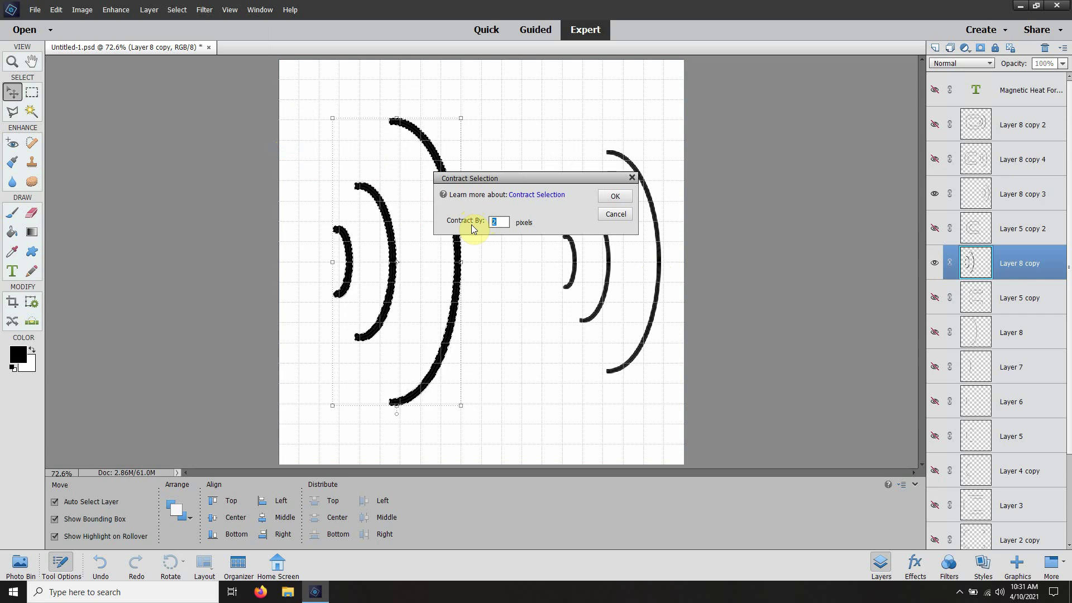
text(3)
click(616, 197)
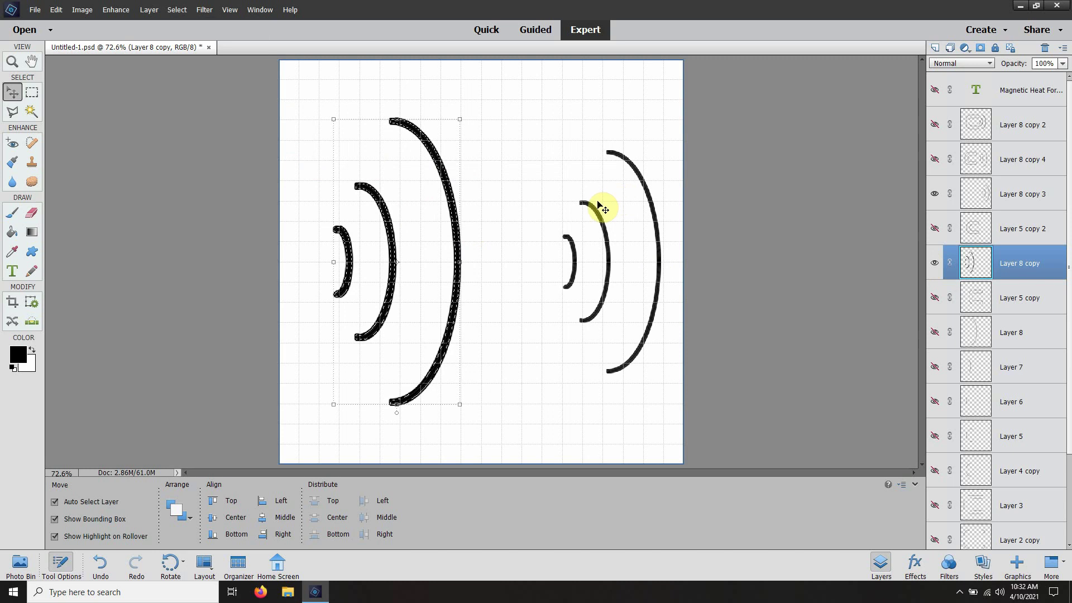
key(ctrl+z)
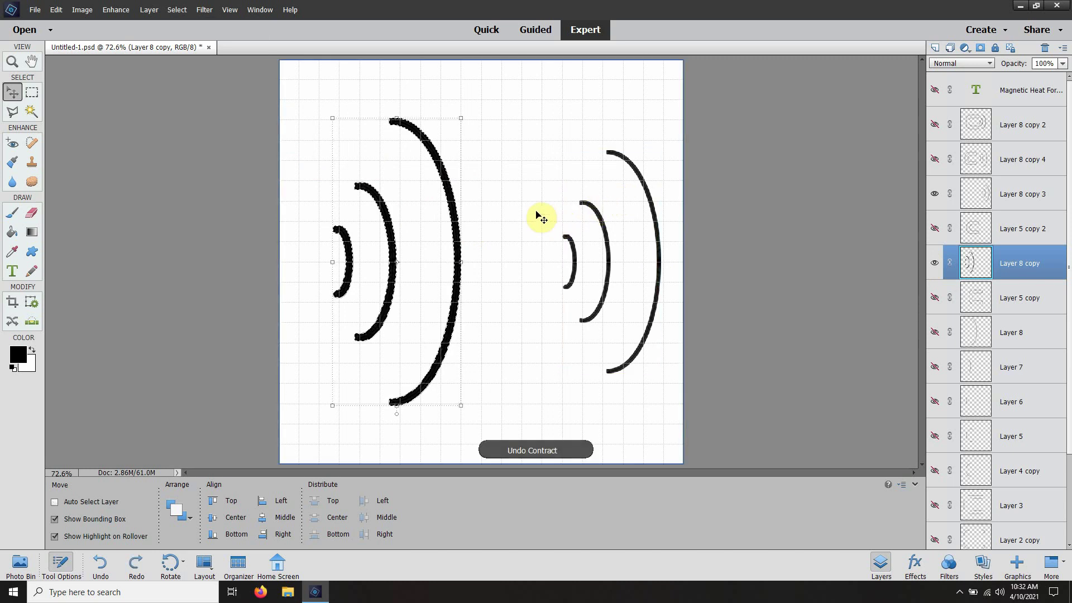
click(176, 9)
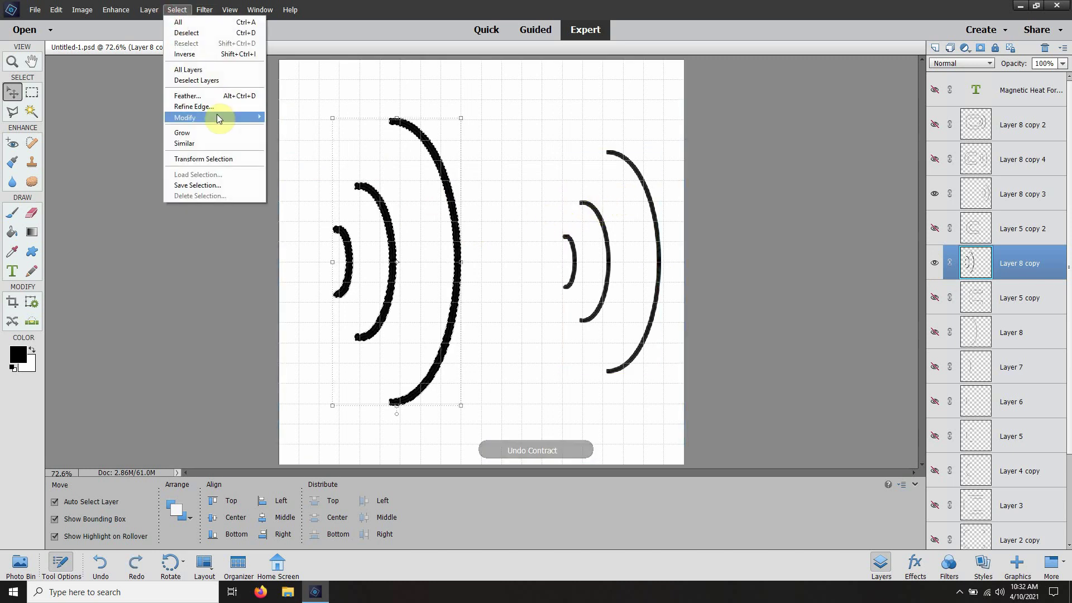
mouse_move(218, 117)
click(289, 149)
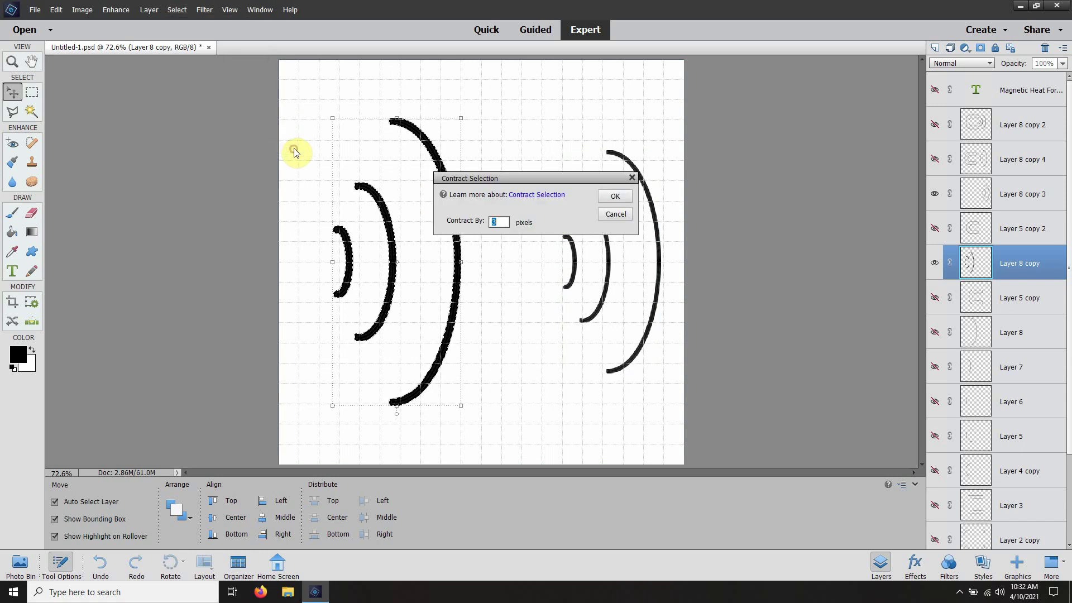
click(615, 214)
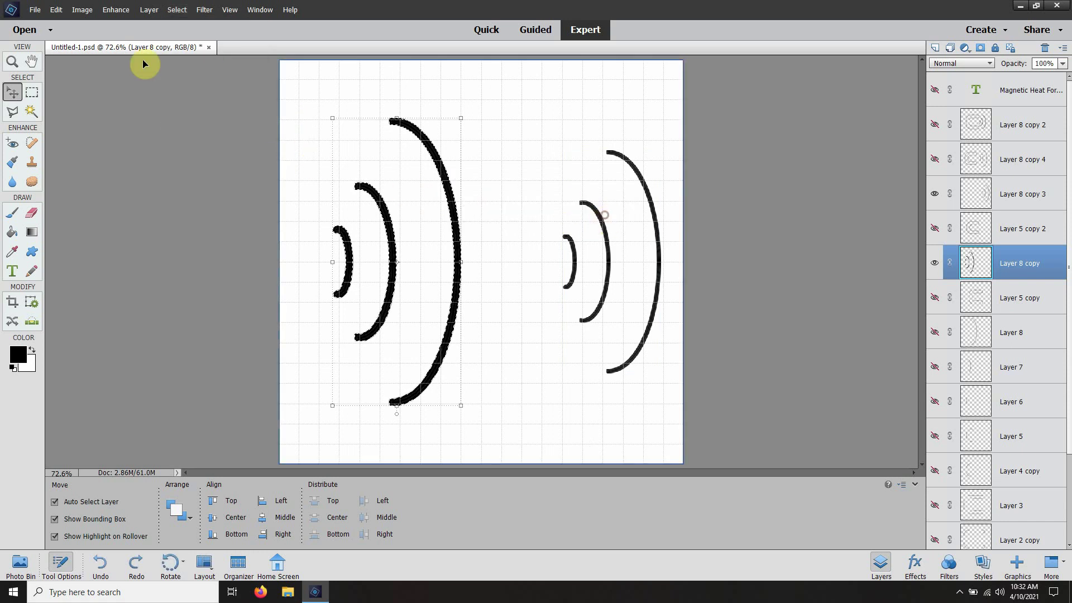
Contract the arc selection and delete its contents from Layer 8 copy, leaving hollow arc outlines.
click(190, 10)
mouse_move(215, 117)
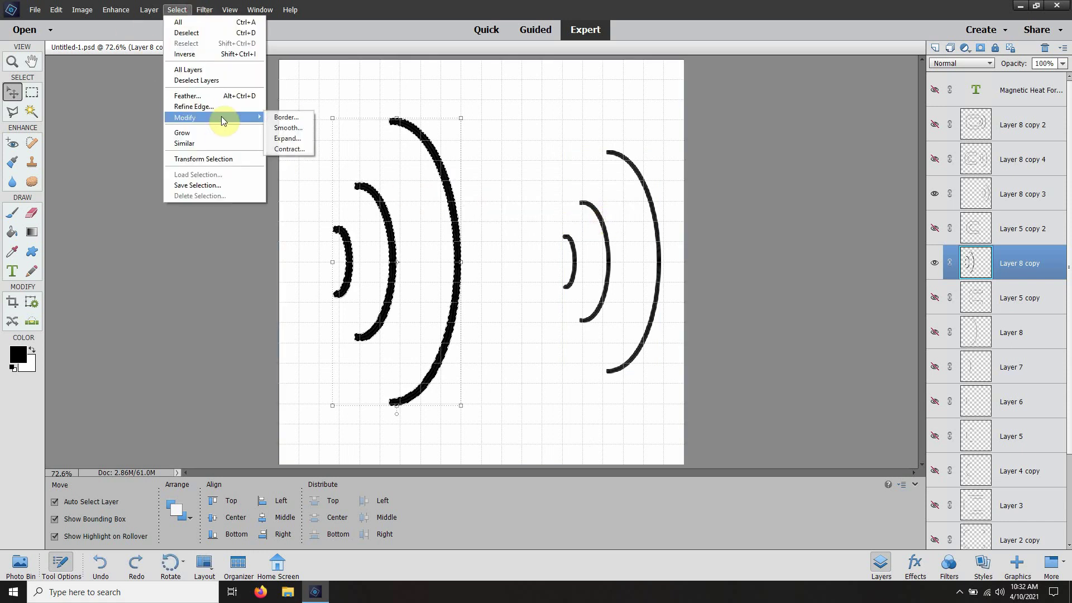
click(293, 149)
double_click(494, 220)
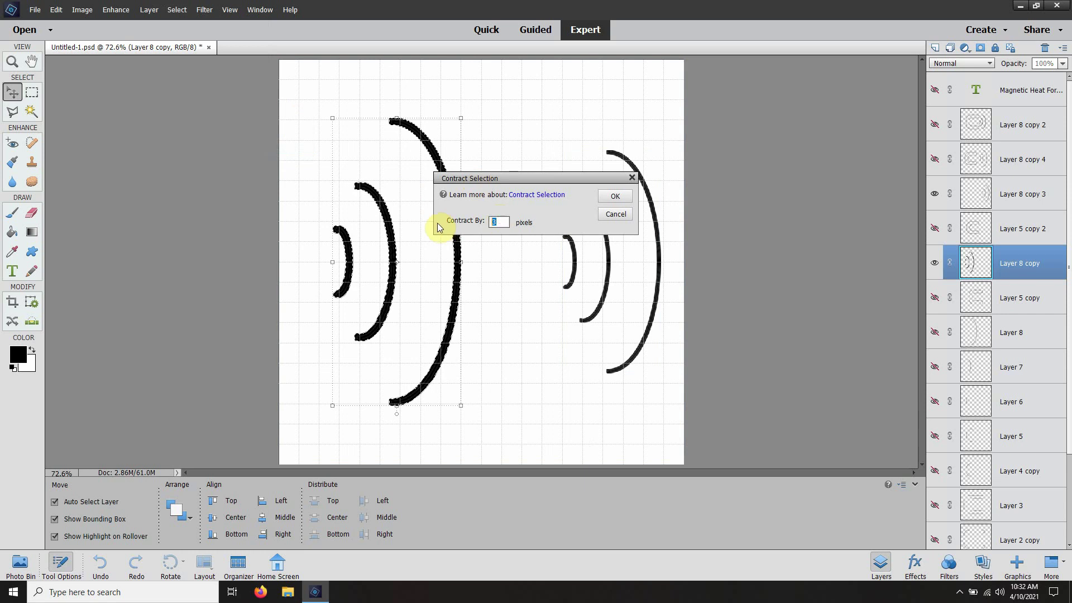
click(614, 196)
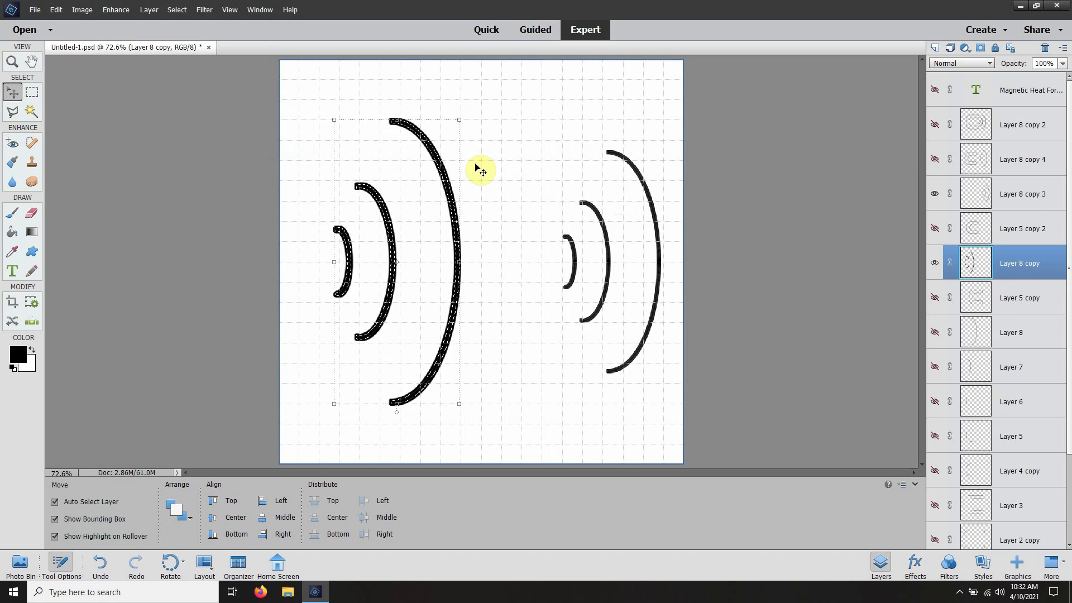
key(Delete)
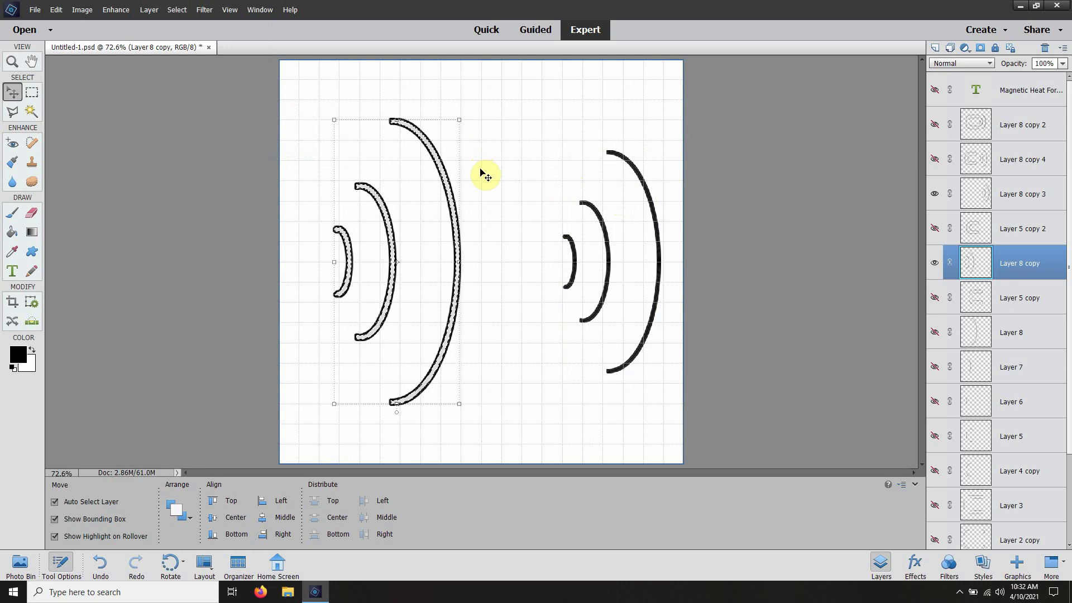
Deselect the active layer and clear the arc selection with the Rectangular Marquee tool.
click(521, 188)
click(829, 141)
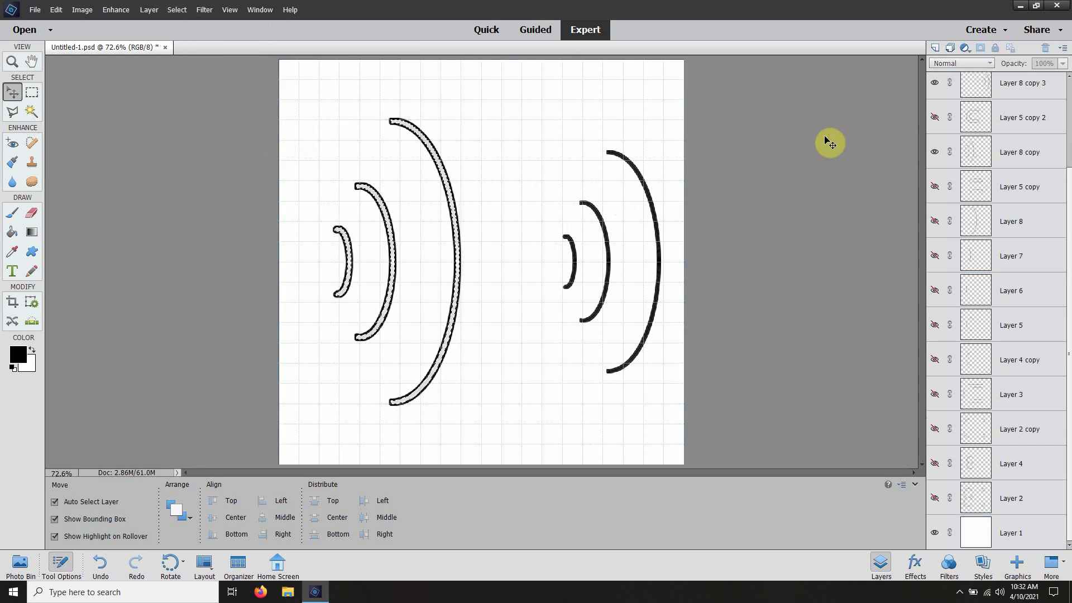
click(31, 92)
click(514, 97)
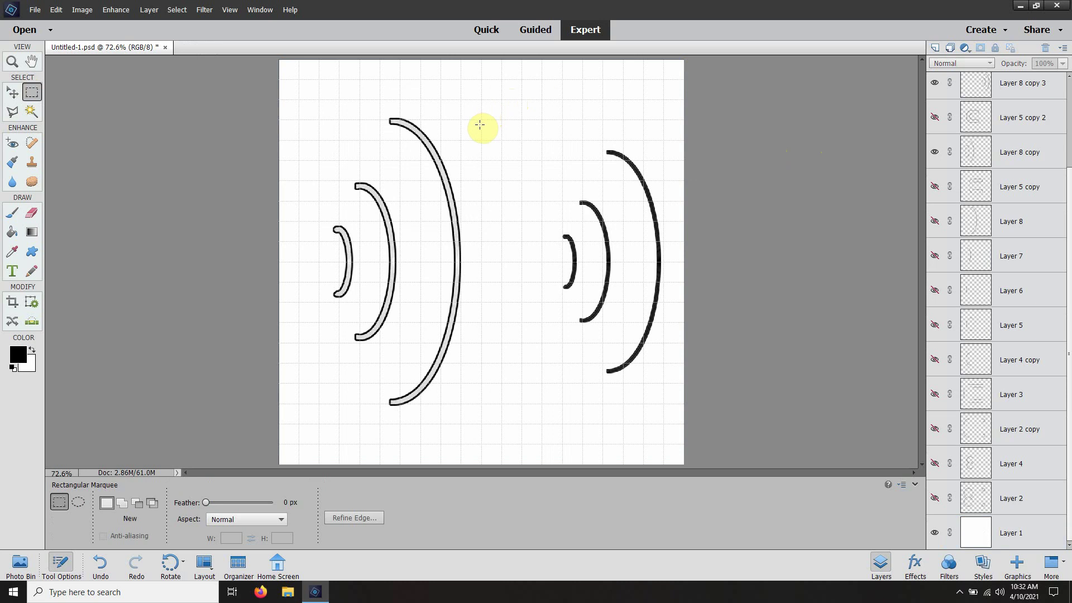
Undo the hollowing of the arcs, then invert the contracted selection and delete the outer edges on Layer 8 copy to leave thinner solid arcs.
key(ctrl+z)
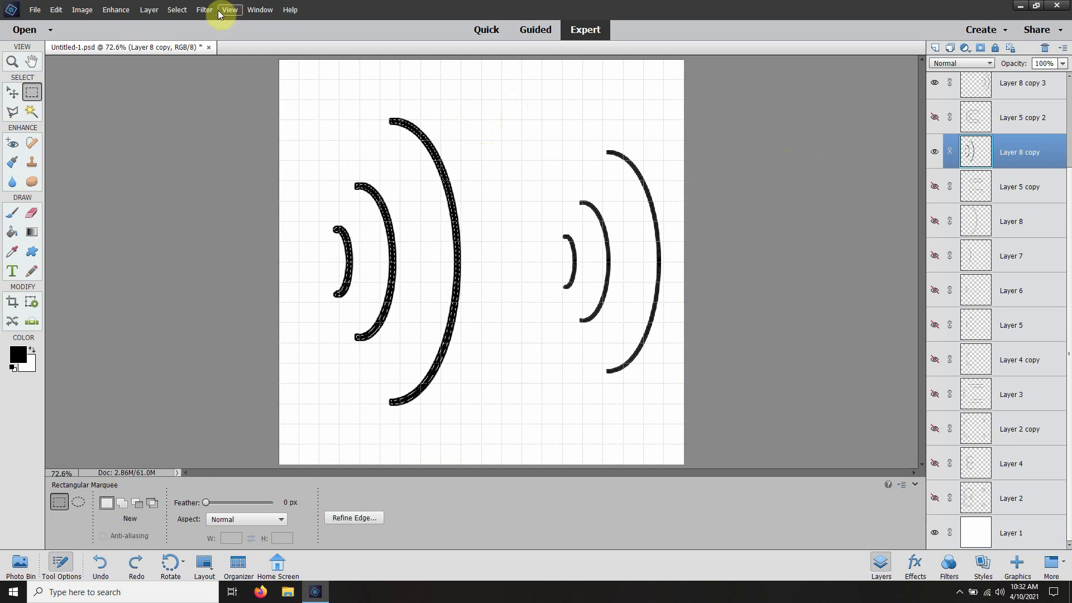
scroll(1016, 171, up, 2)
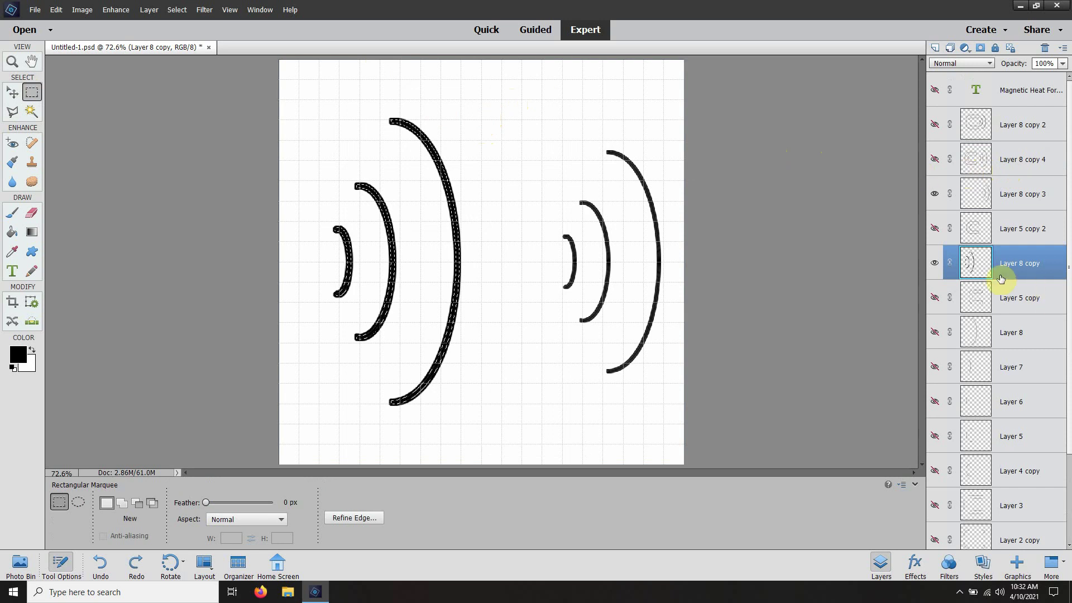
click(176, 10)
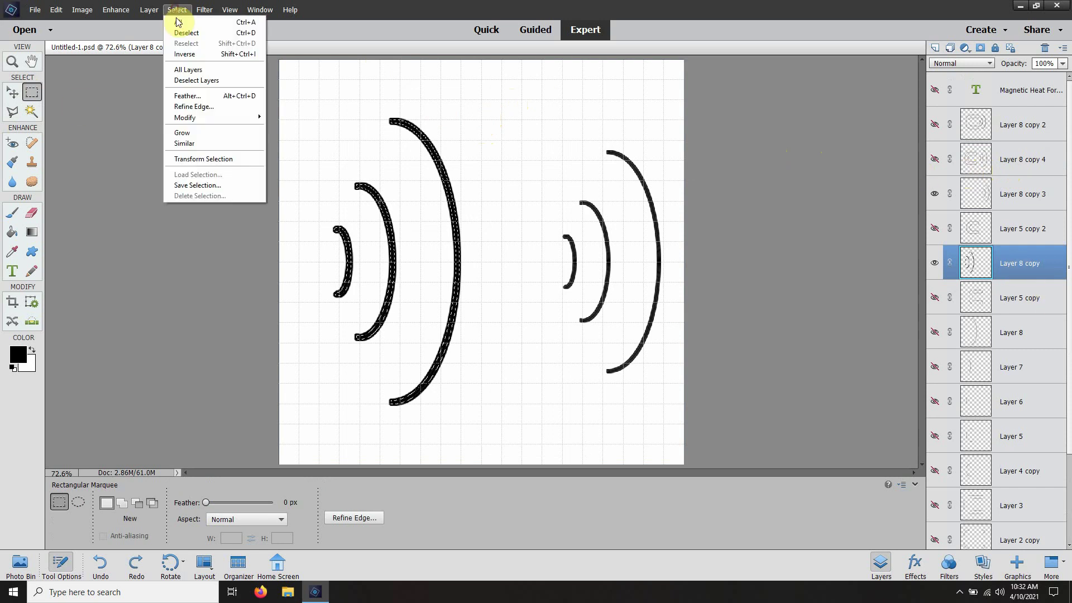
mouse_move(218, 119)
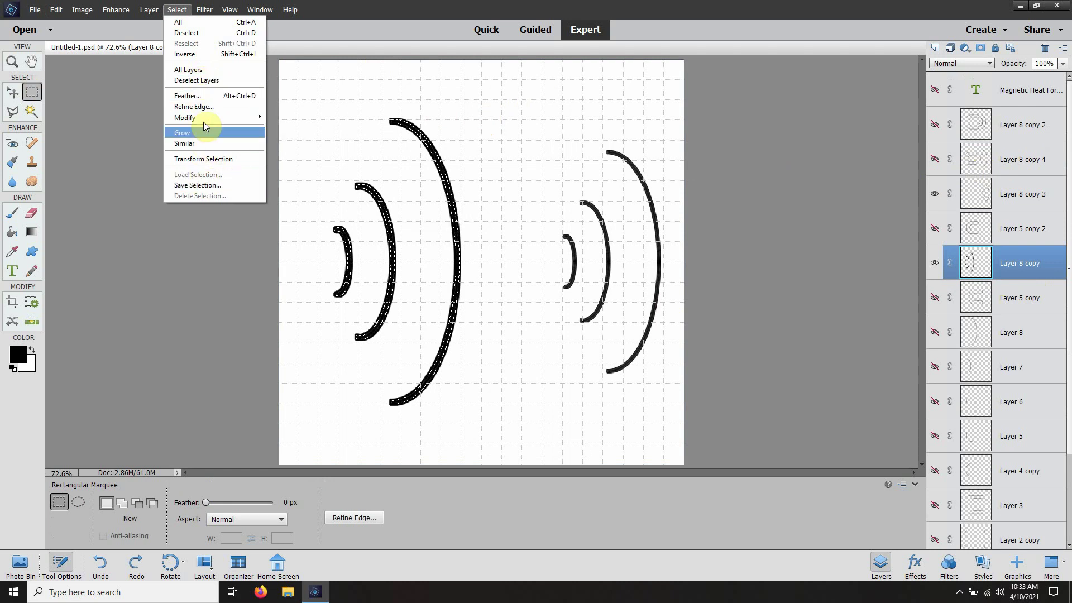
click(199, 55)
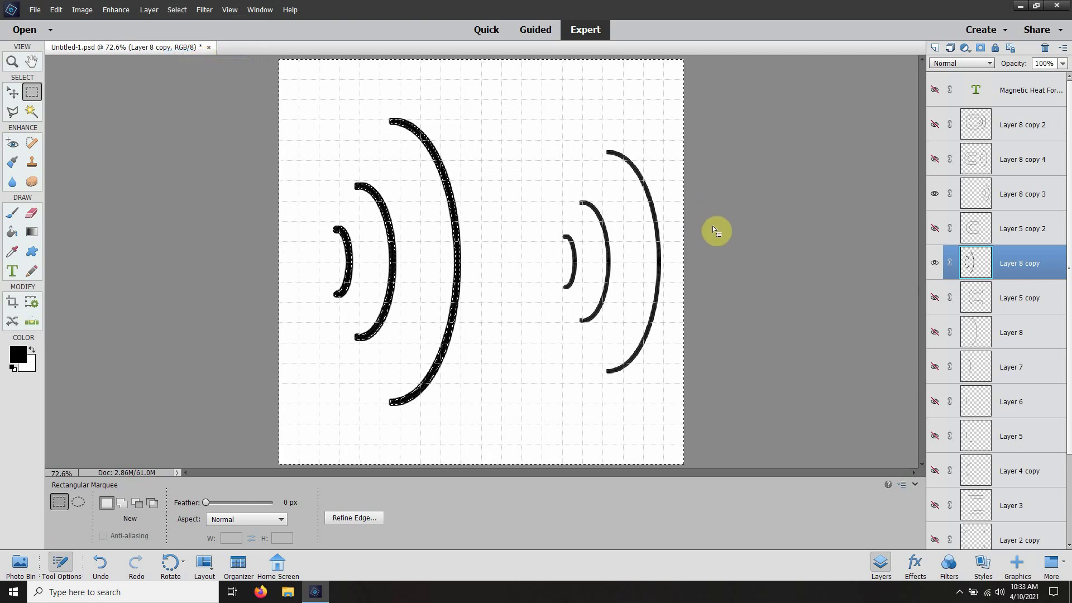
click(757, 187)
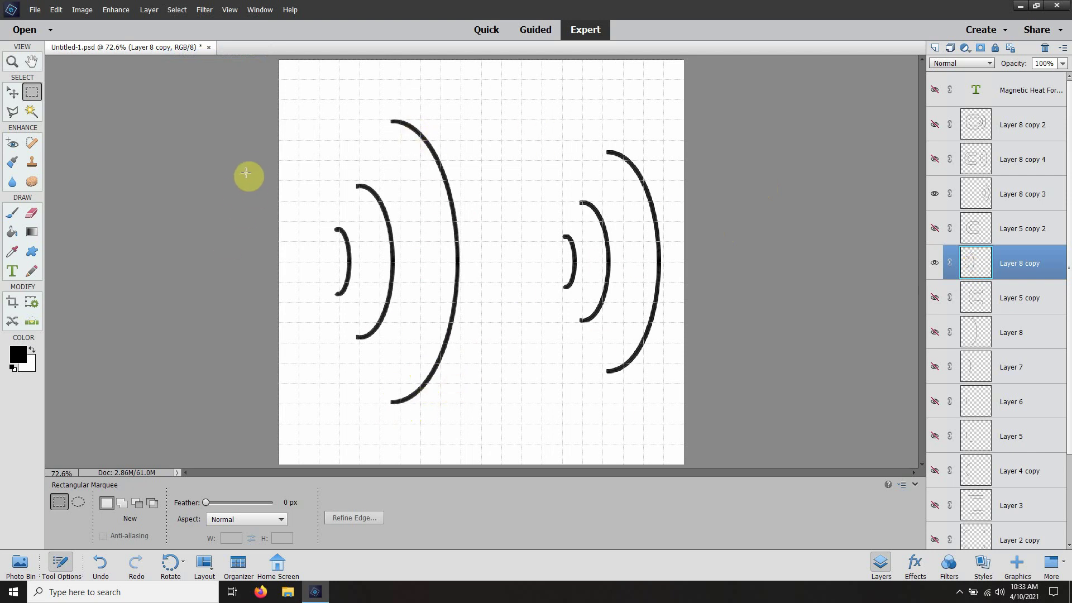
Save the arcs document to the Desktop as a PNG named Untitled-1, with Smallest / Slow compression and no interlacing.
click(34, 10)
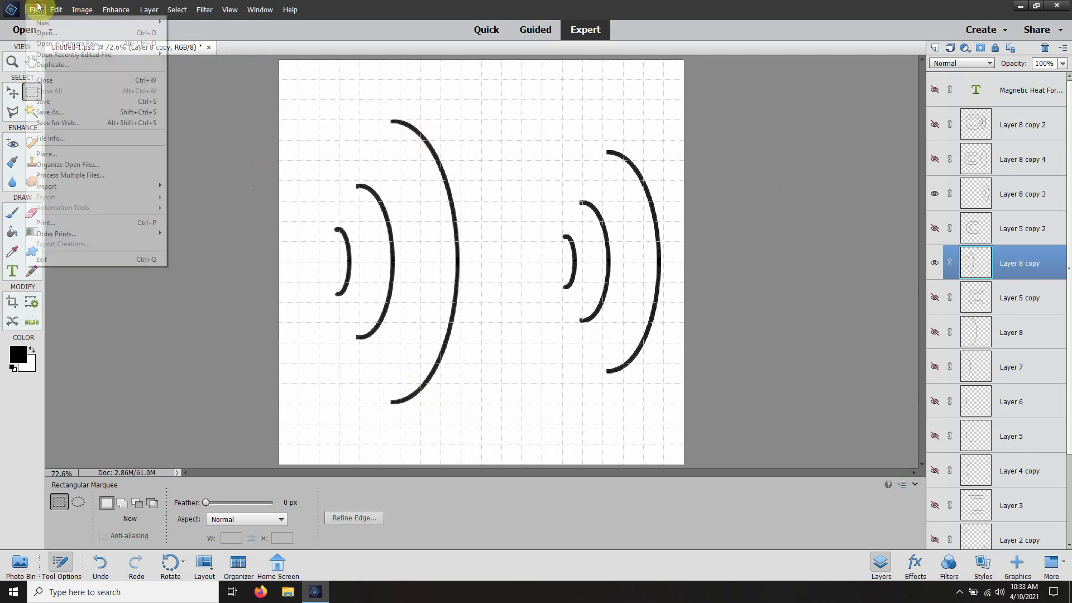
click(69, 103)
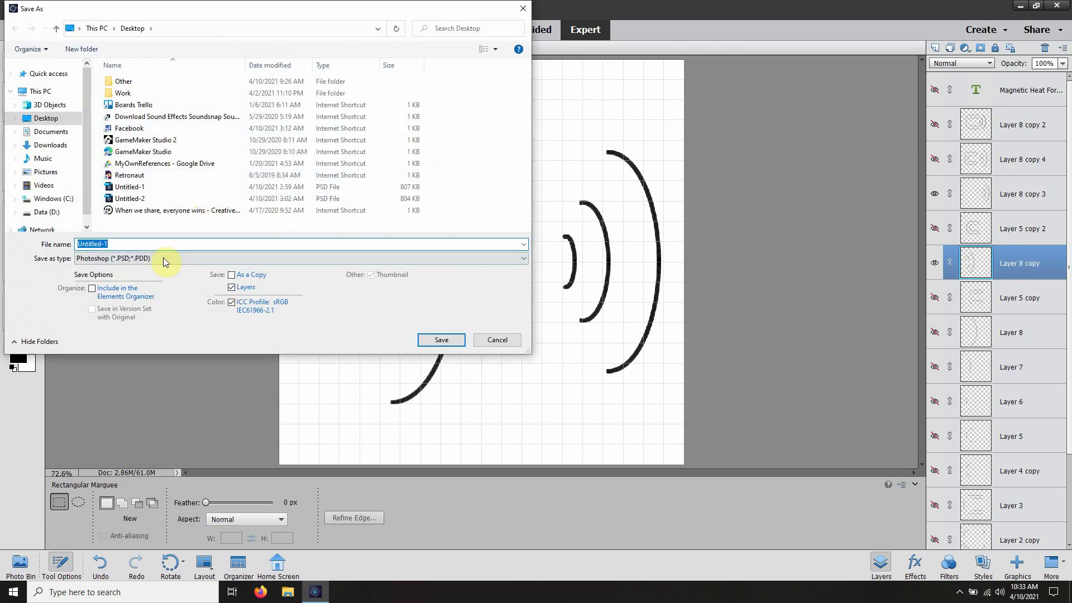
click(163, 258)
click(95, 327)
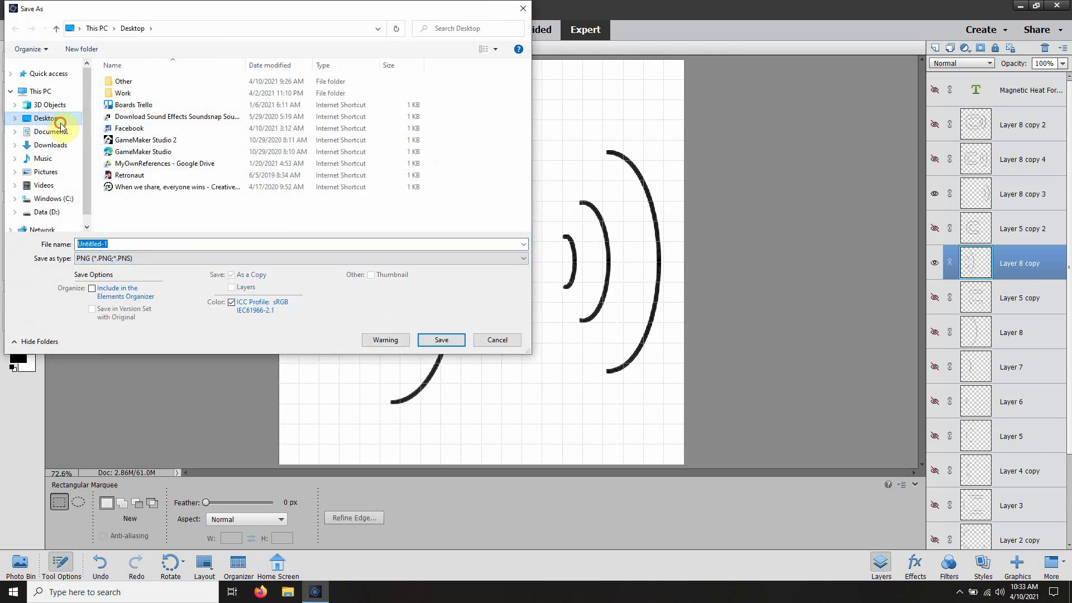
click(441, 340)
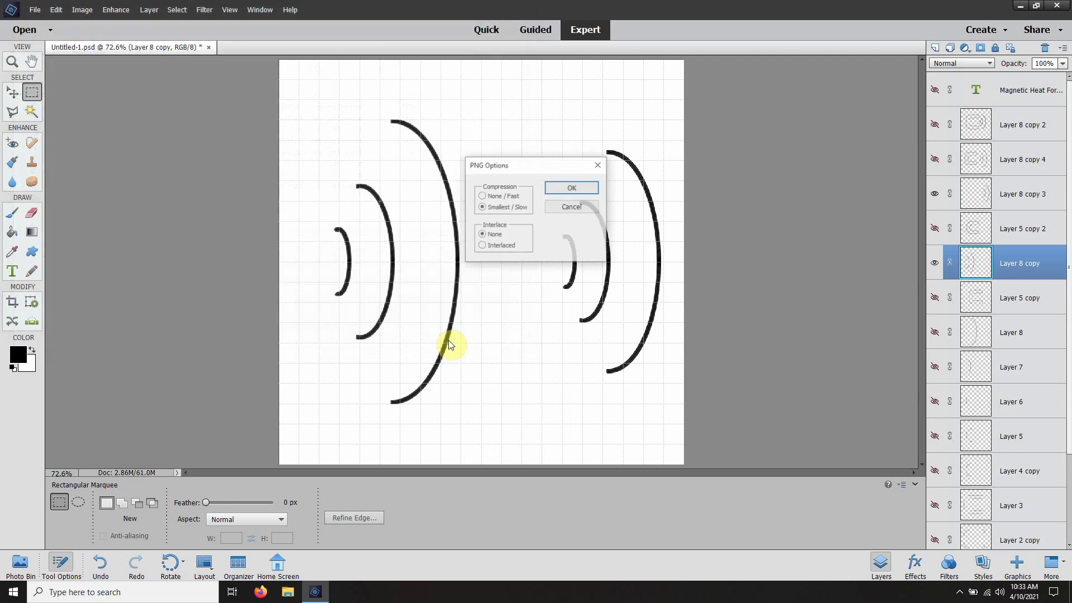
click(556, 188)
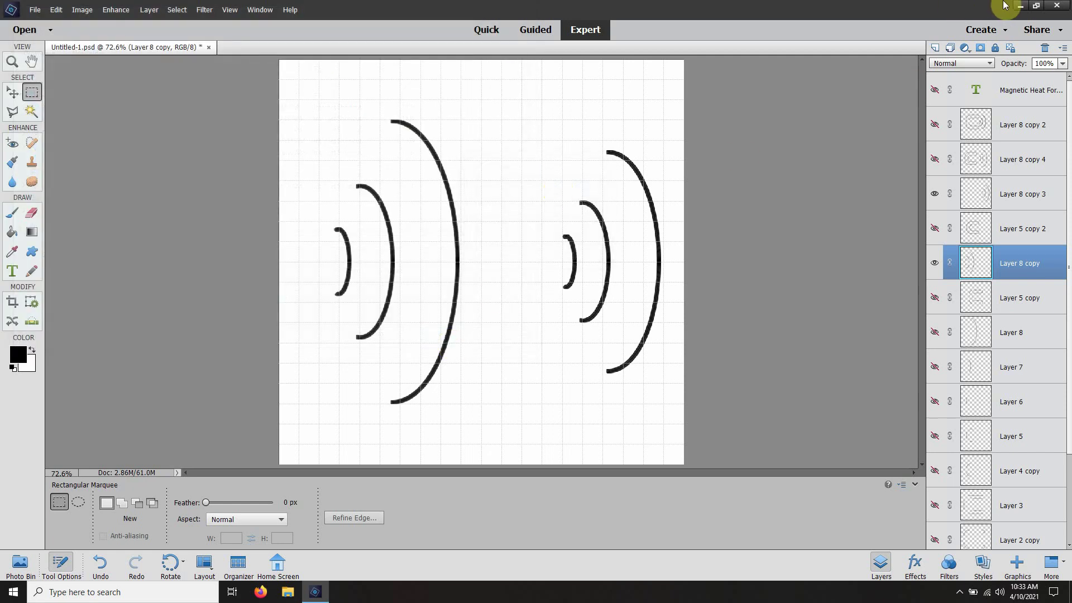
Move the exported Untitled-1 image near the PSD files on the desktop and open the Untitled-2 PSD file.
click(1020, 6)
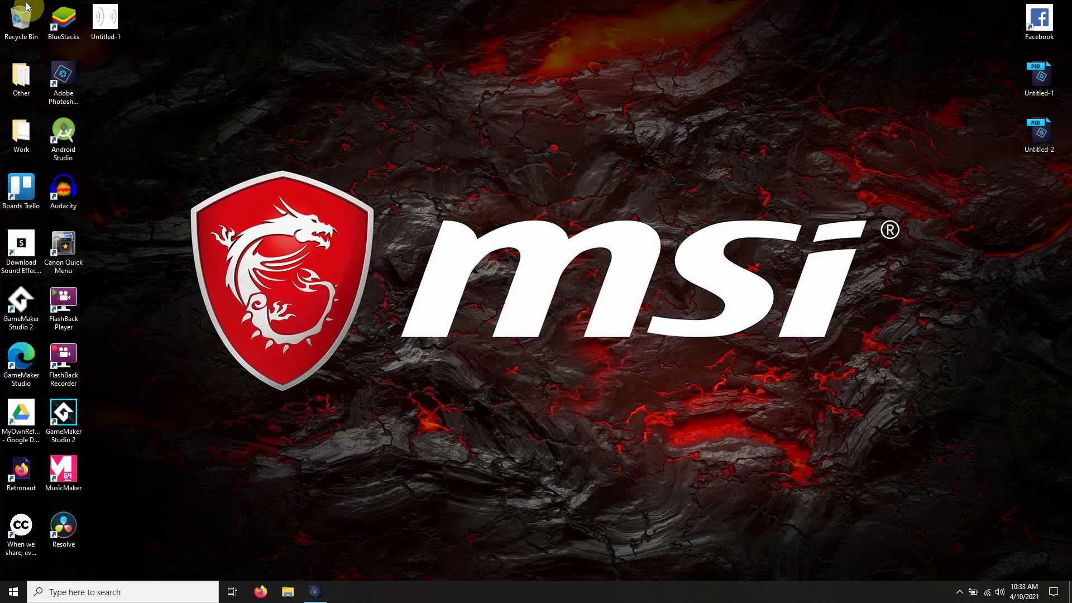
drag(104, 19, 952, 38)
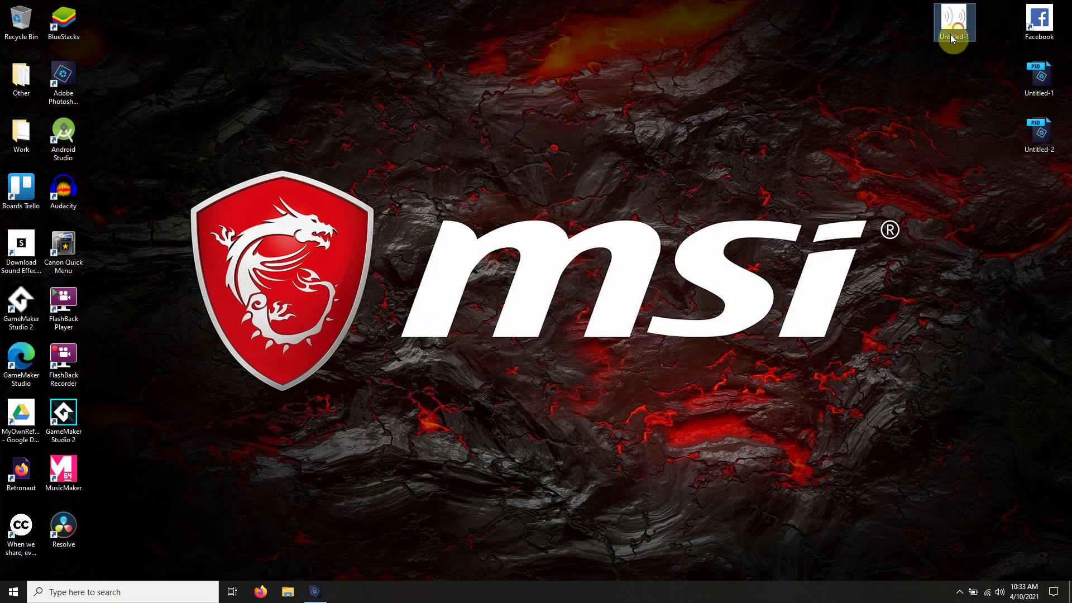
double_click(1031, 135)
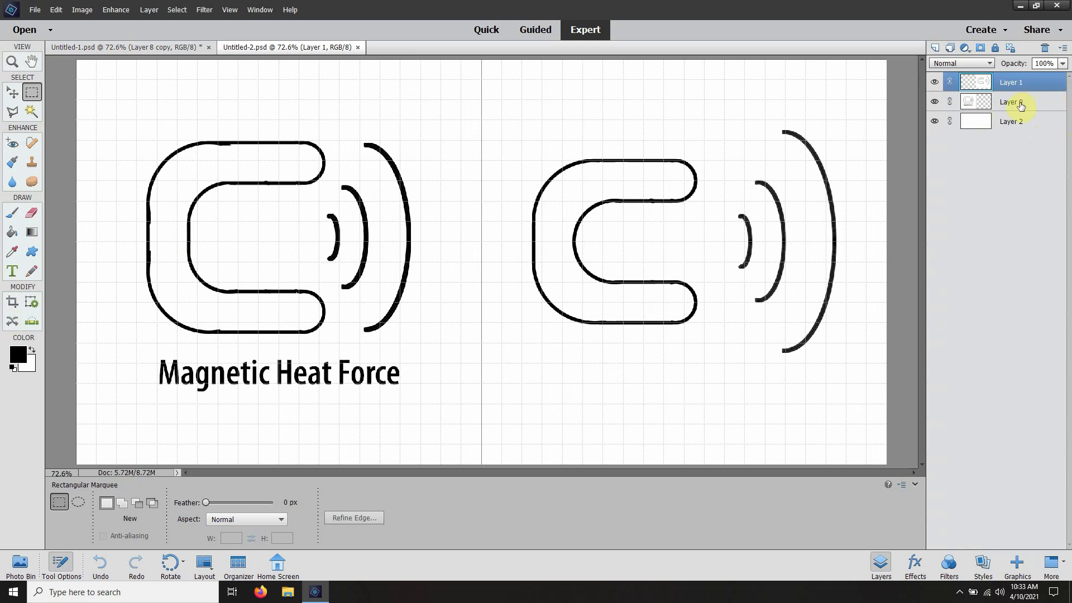
Hide the white background on Layer 2 to check what it covers, and show it again.
click(12, 92)
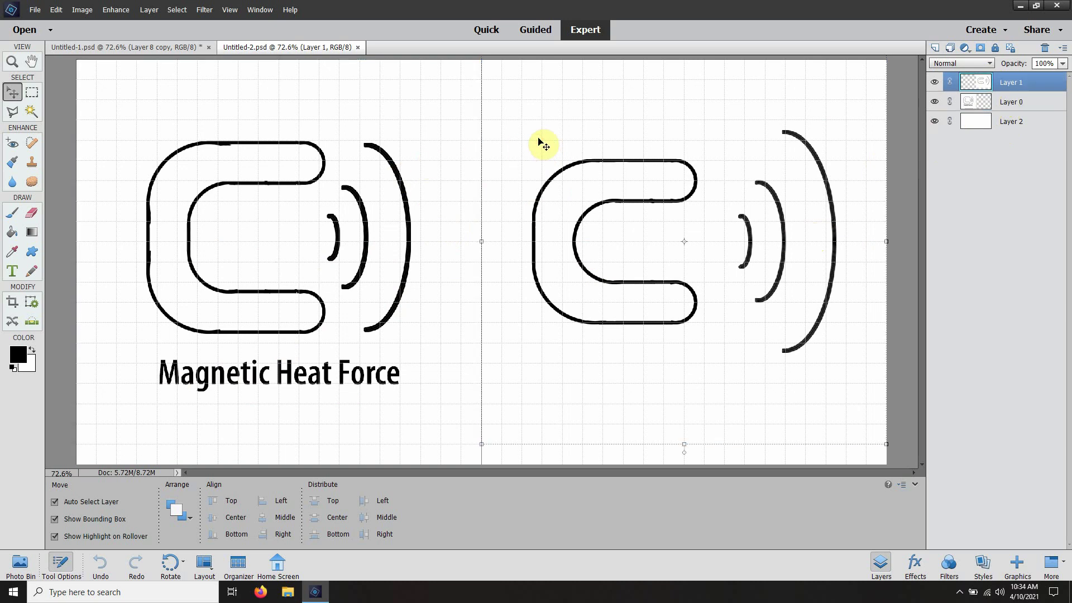
click(934, 123)
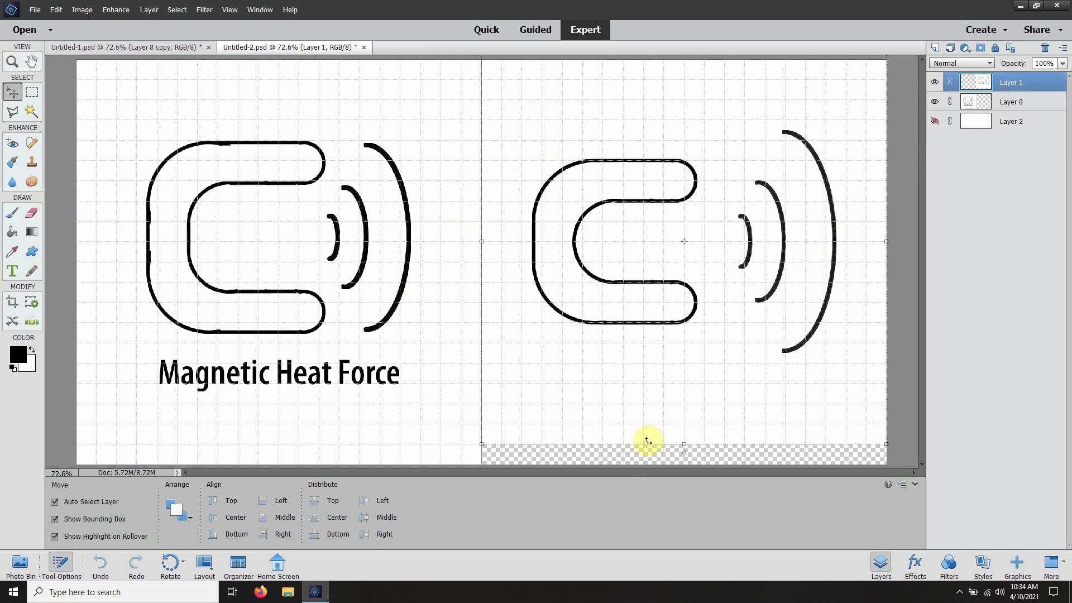
click(1008, 128)
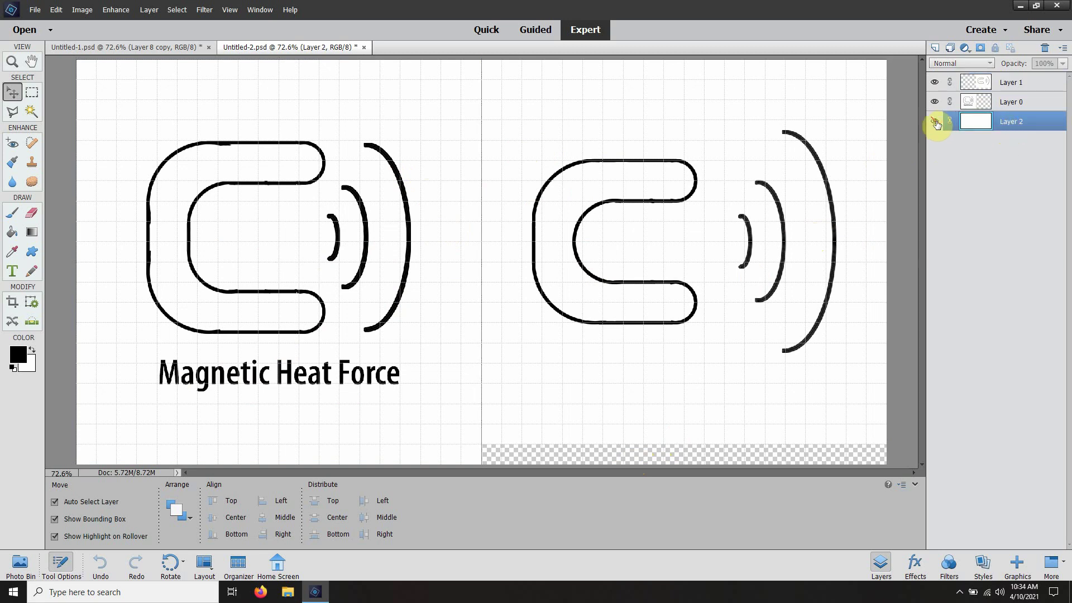
click(935, 122)
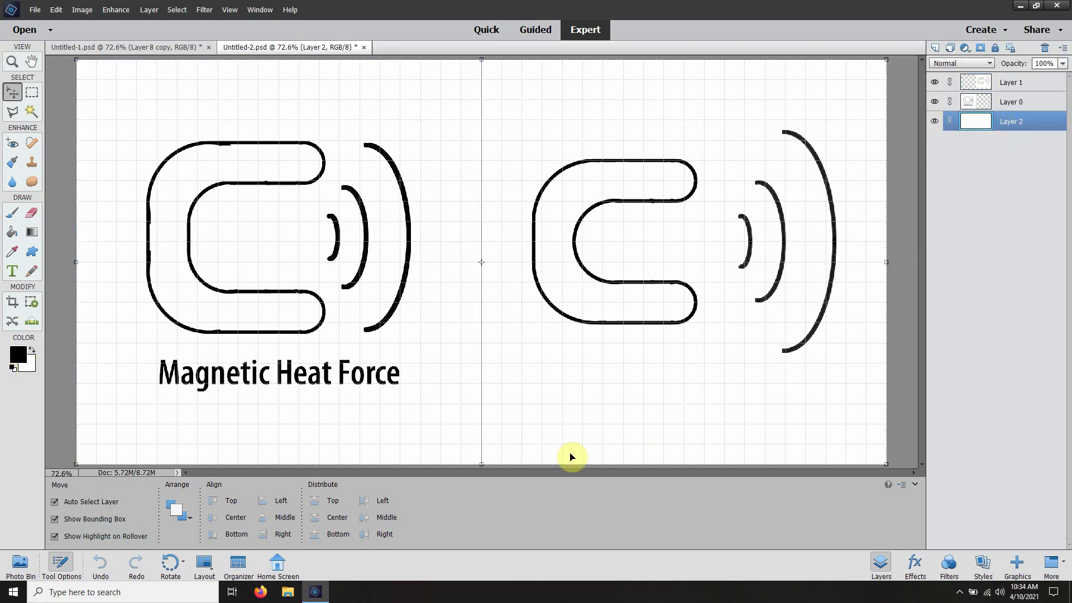
Save the Magnetic Heat Force document to the Desktop as a PNG named Untitled-2.
click(35, 10)
click(55, 112)
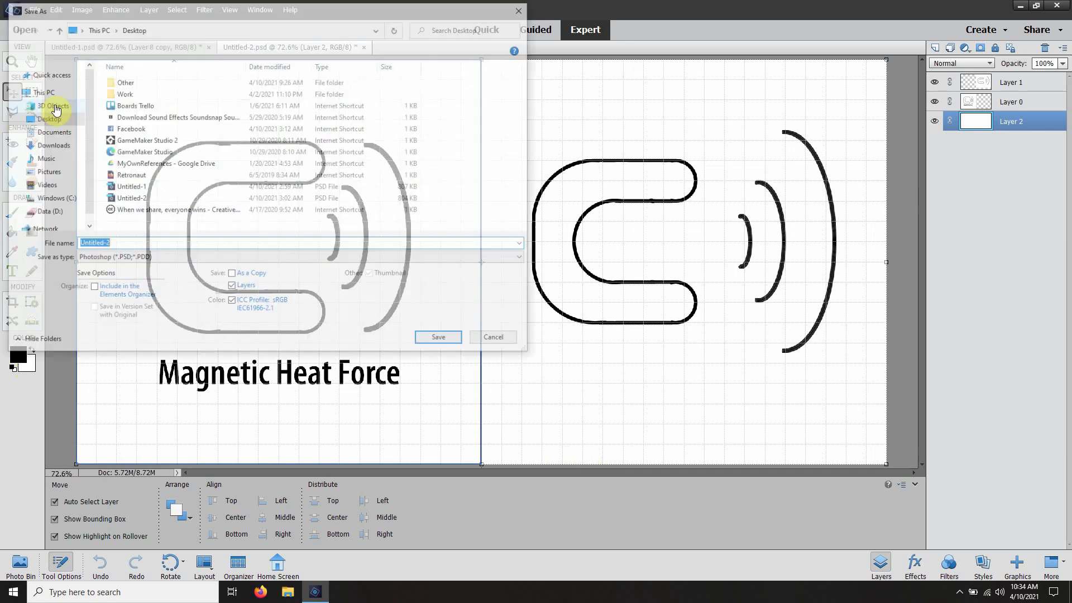
click(161, 259)
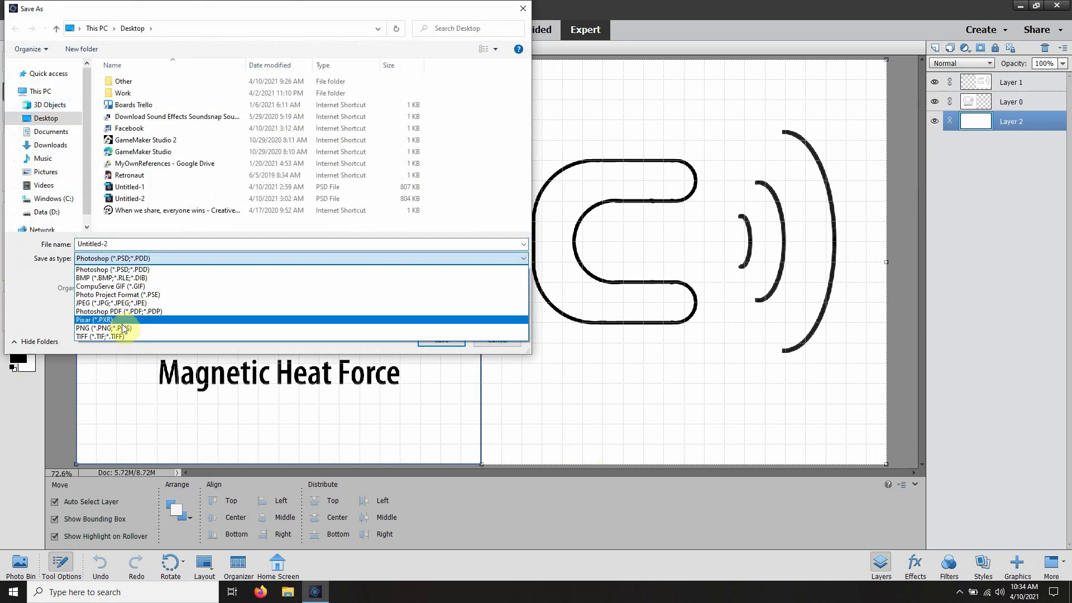
click(119, 331)
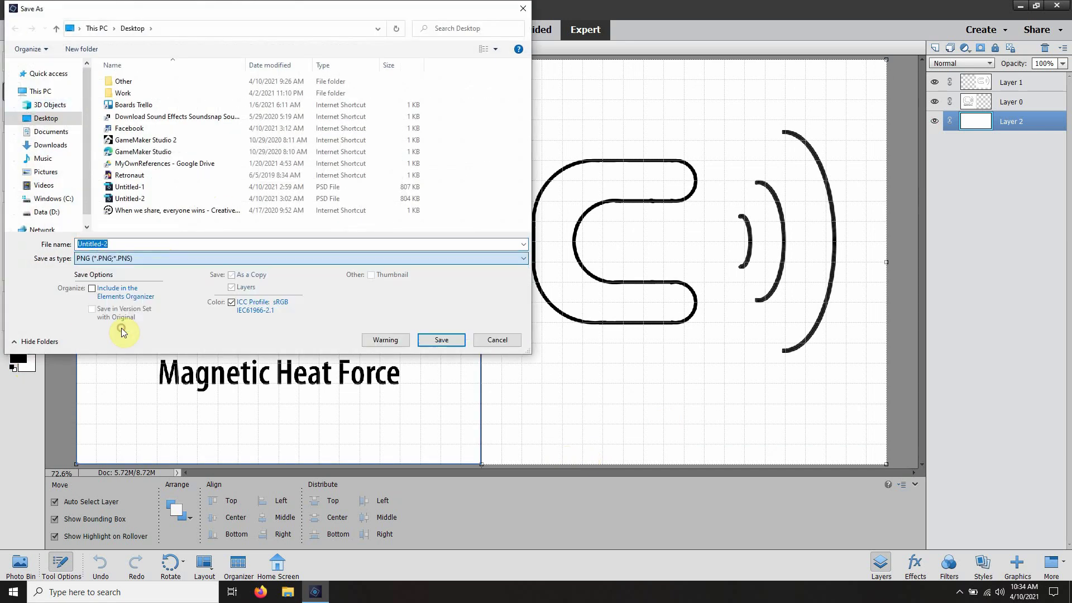
click(439, 340)
click(572, 188)
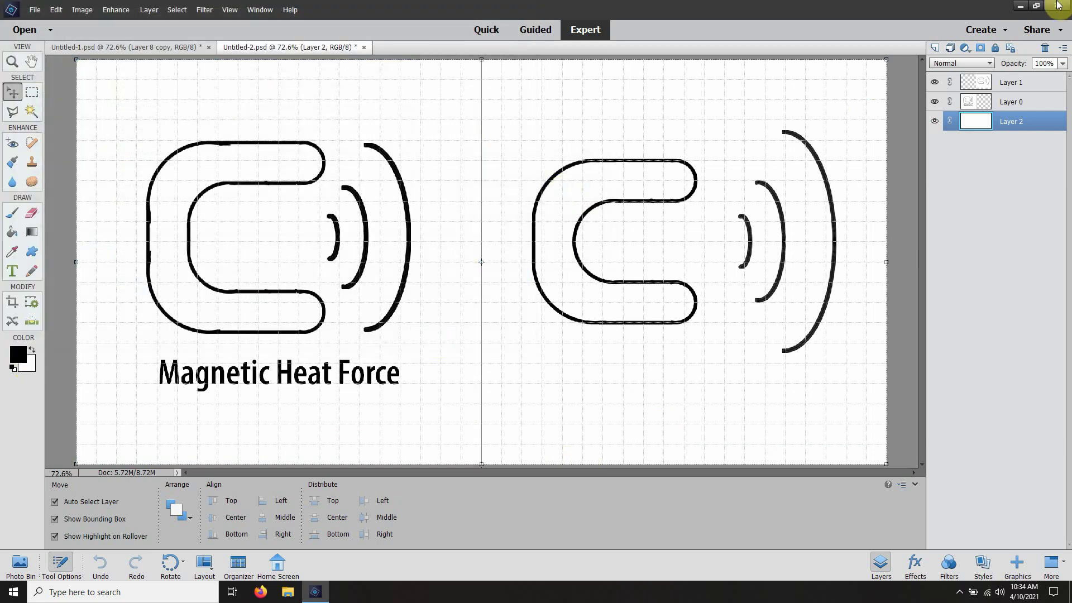
Place the exported Untitled-2 image below Untitled-1 on the desktop and refresh the desktop.
click(1020, 5)
drag(109, 22, 961, 70)
right_click(729, 102)
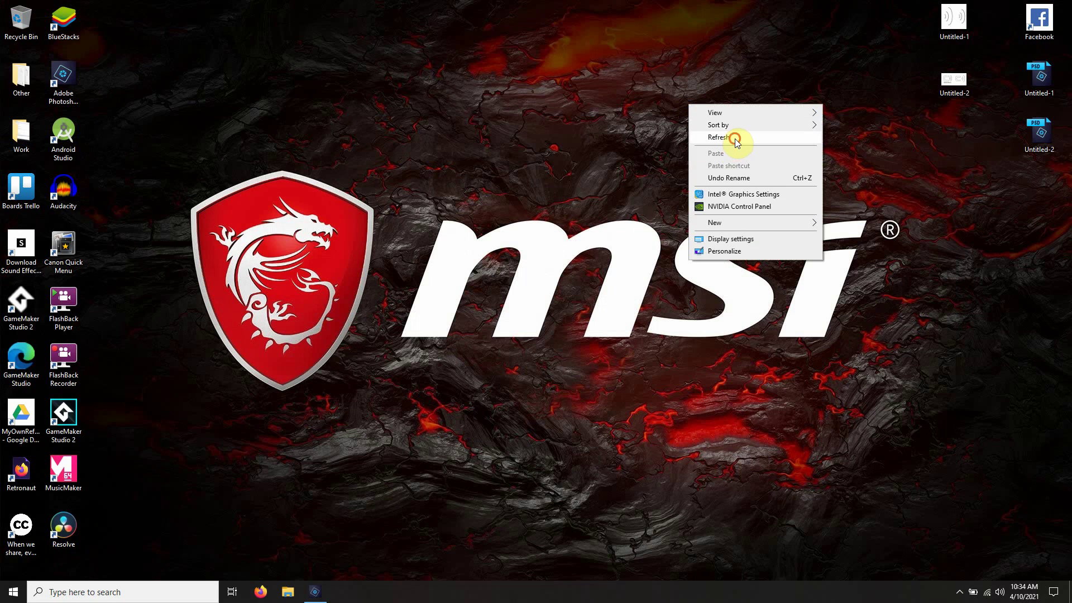
click(736, 140)
View the exported Untitled-2 and Untitled-1 images in Photos, close them and refresh the desktop.
double_click(956, 84)
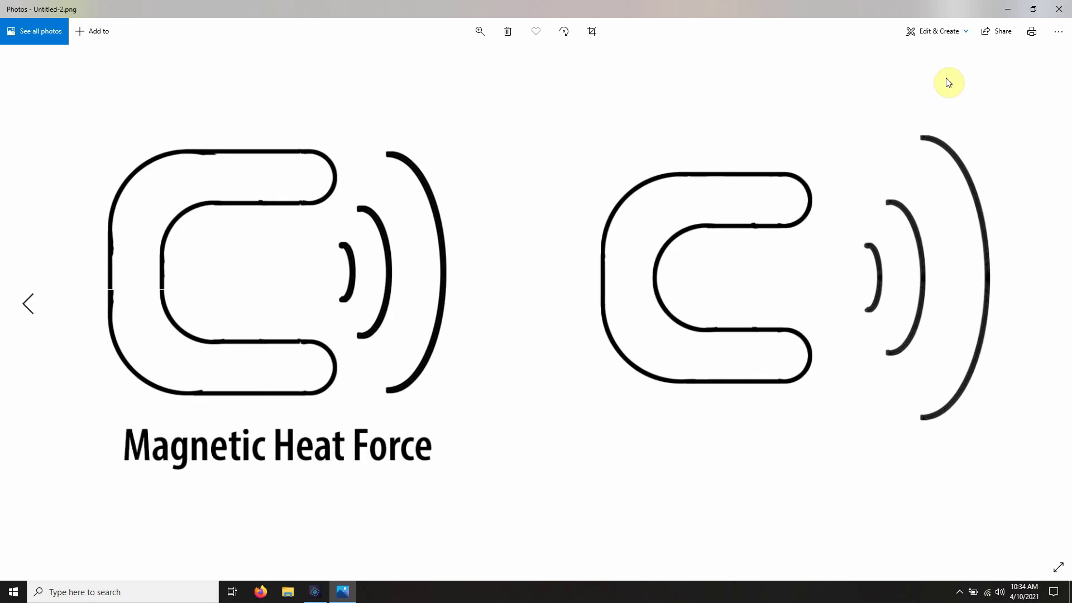
click(1059, 7)
double_click(949, 21)
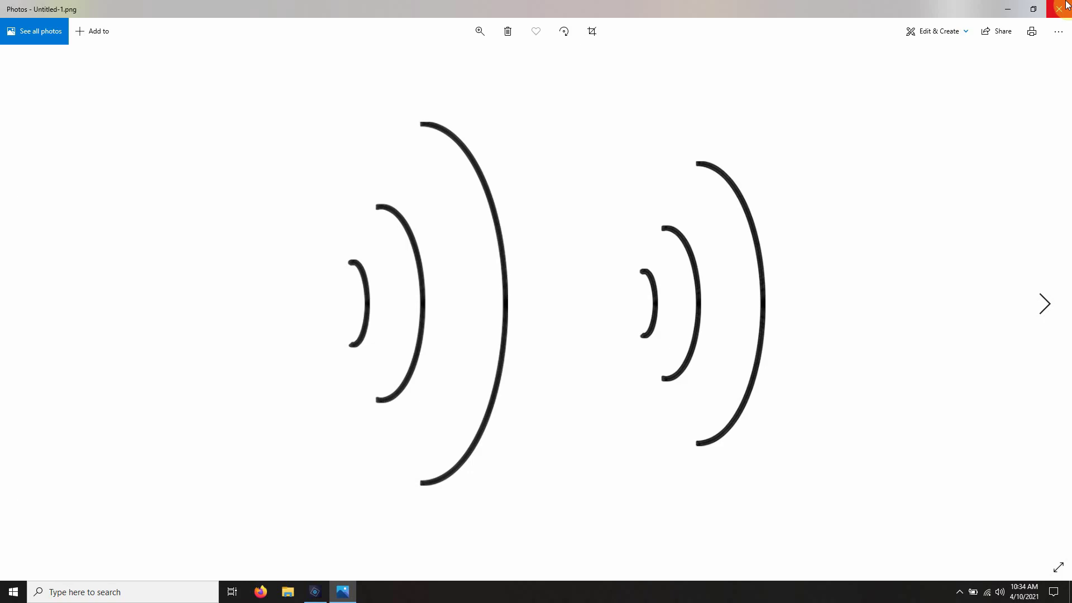
click(1066, 5)
right_click(593, 157)
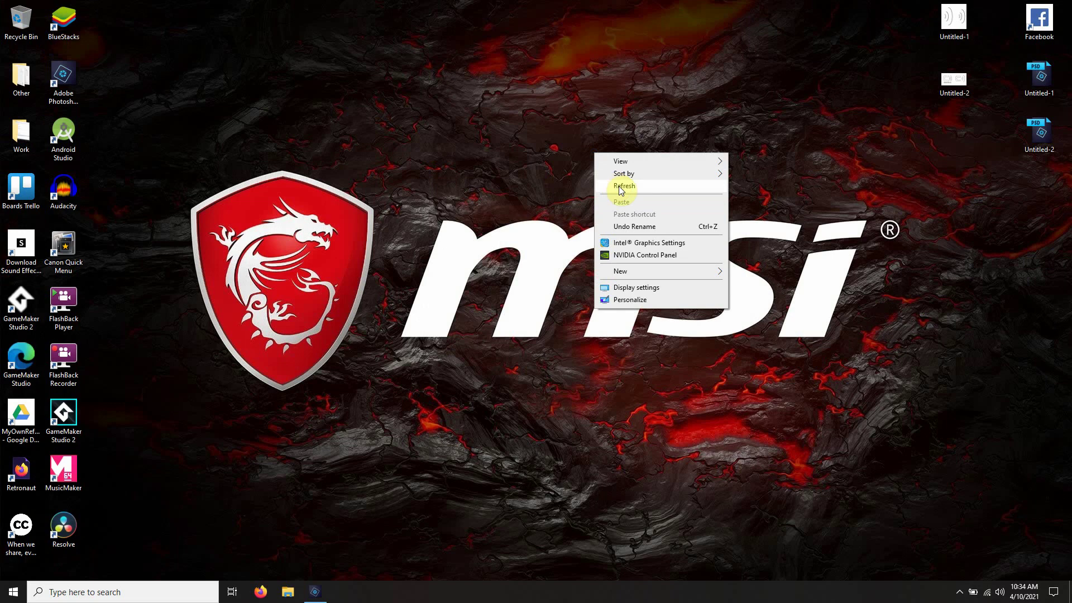
click(619, 189)
View the published Magnetic Heat Force picture from the Facebook desktop shortcut, return to the desktop and refresh it.
double_click(1043, 25)
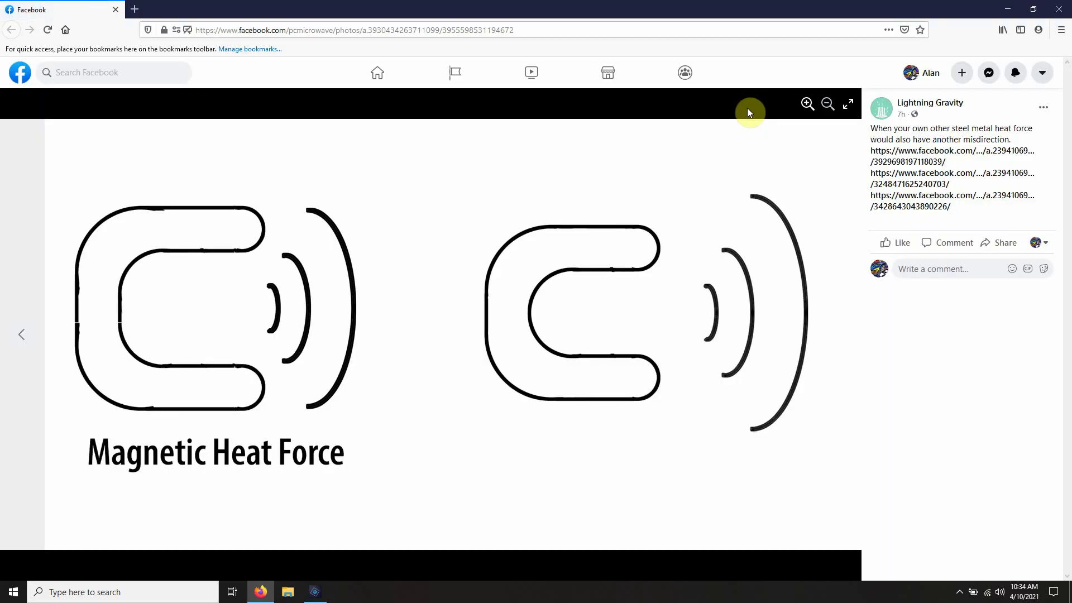
click(1012, 8)
right_click(526, 255)
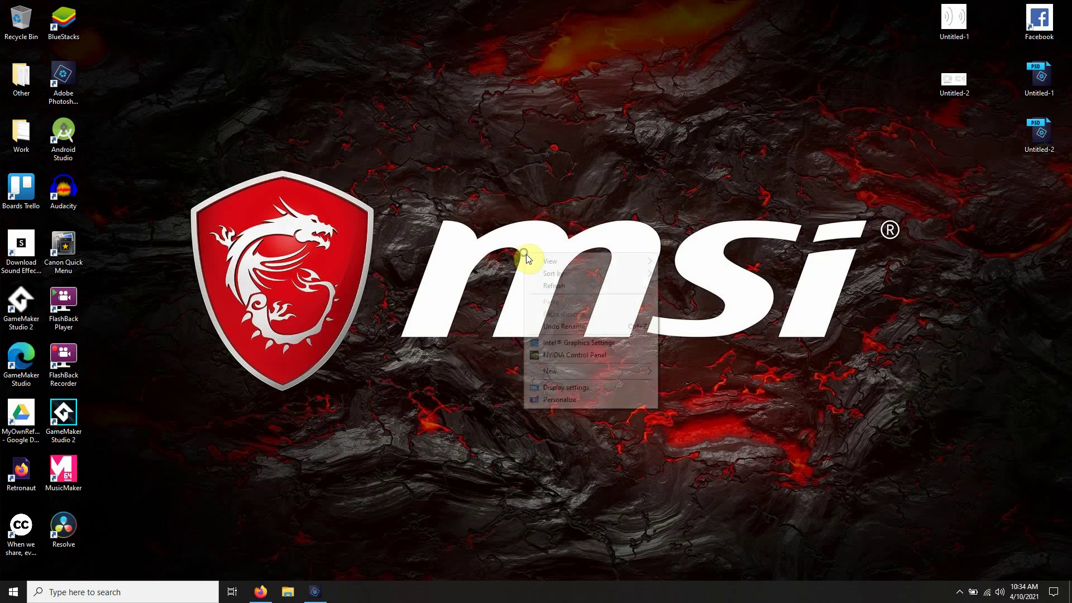
click(554, 286)
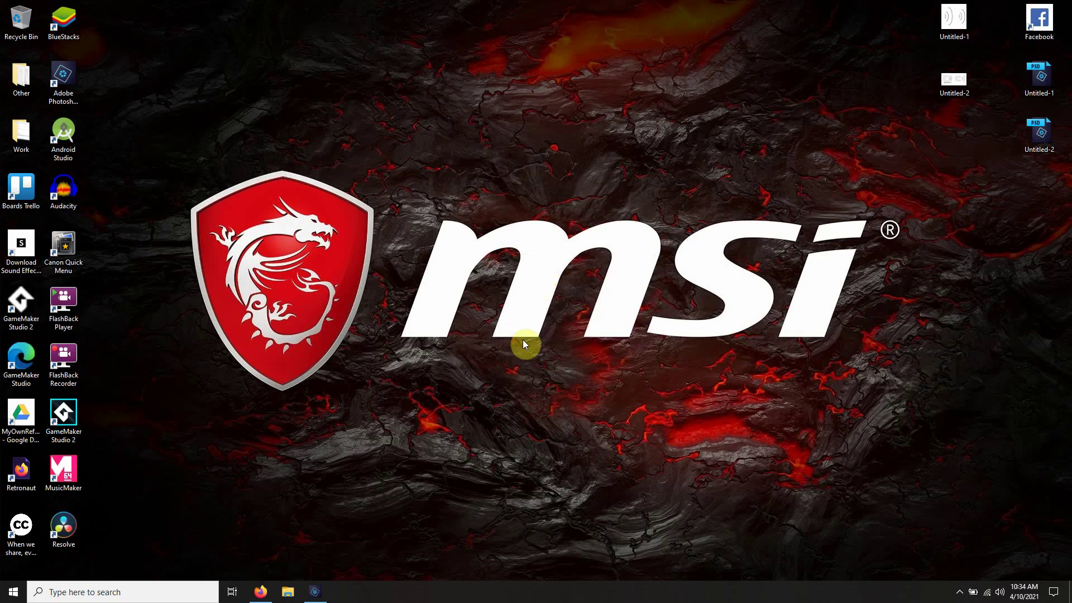